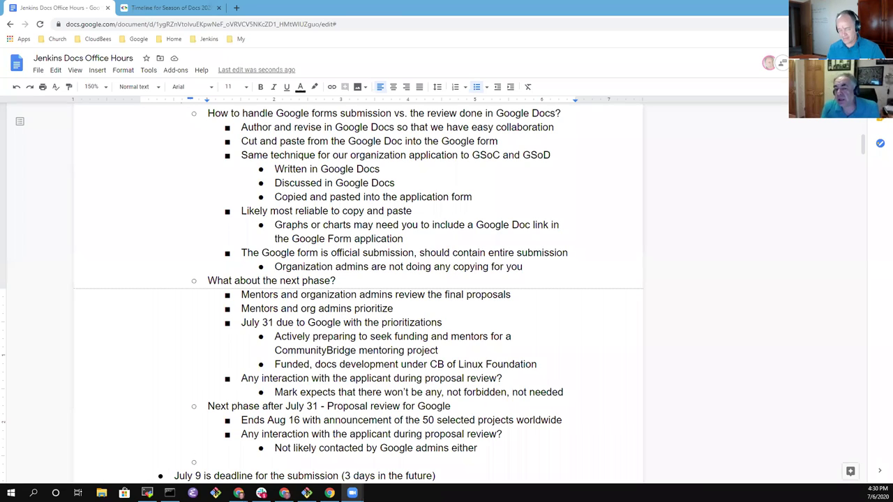
Step: Fill the empty bullet after the proposal review notes with "General best practices?" and nest "Scope of the proposal?" beneath it
left_click(235, 461)
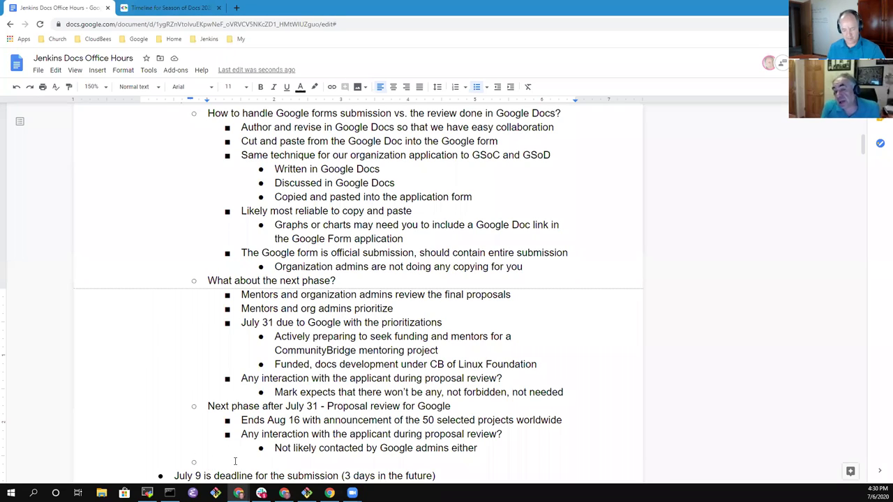
type("General best practices")
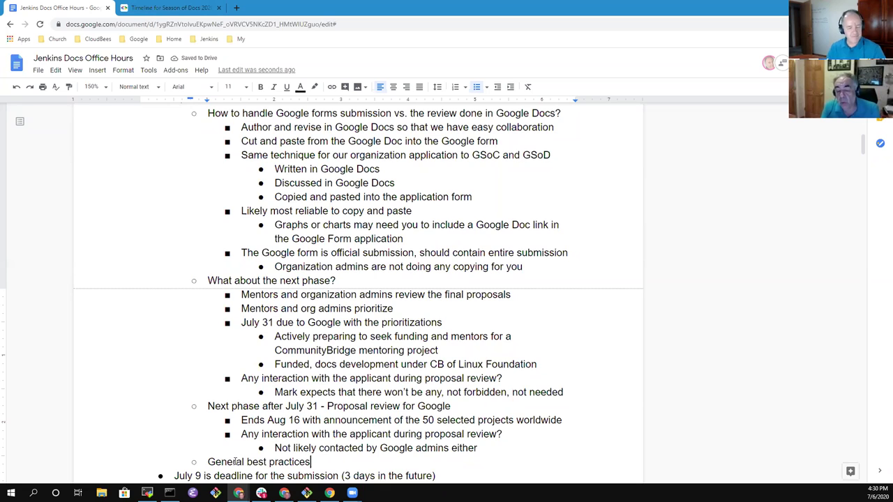
scroll(258, 422, "down", 3)
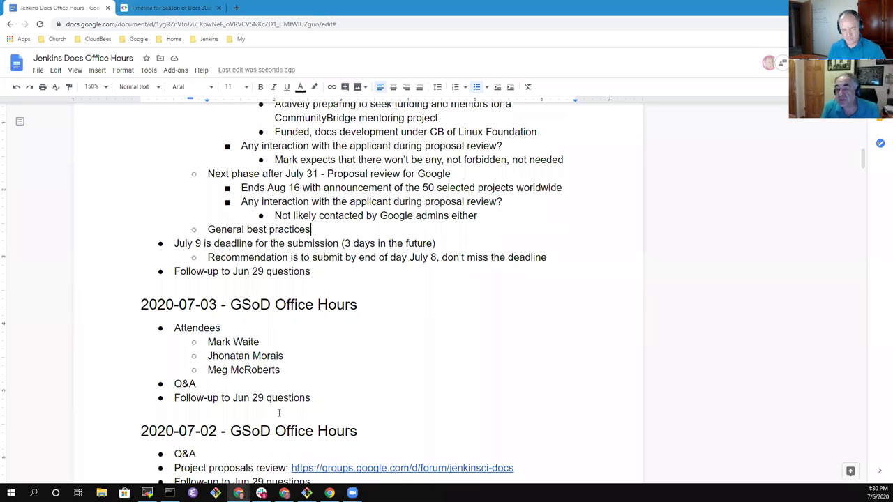
type("?")
key("Return")
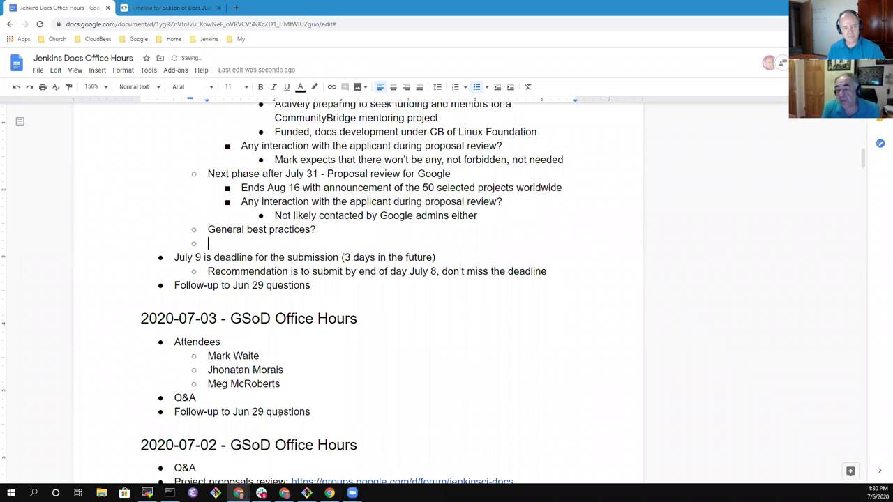
key("Tab")
type("Scope of the proposal?")
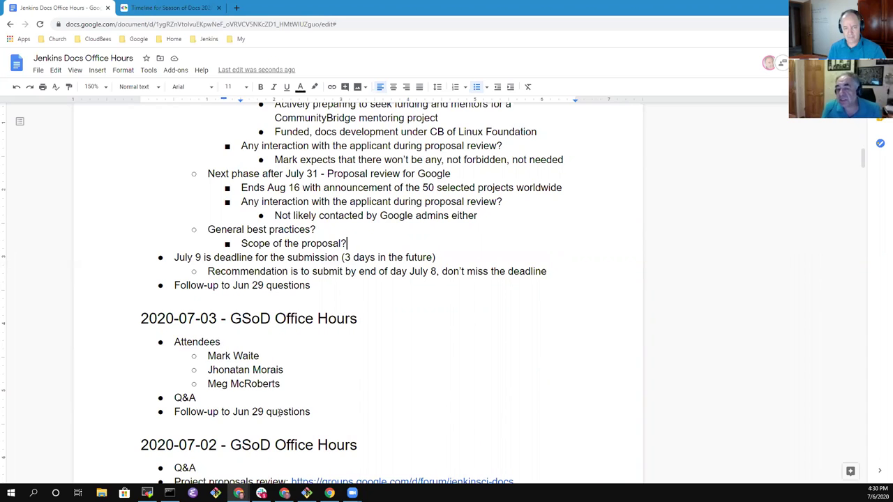
Step: Add a nested bullet under "Scope of the proposal?" reading "Wide set of themes or more narrow focus?"
key("Return")
key("Tab")
type("Wide")
key("BackSpace")
key("BackSpace")
type("de set of themes ")
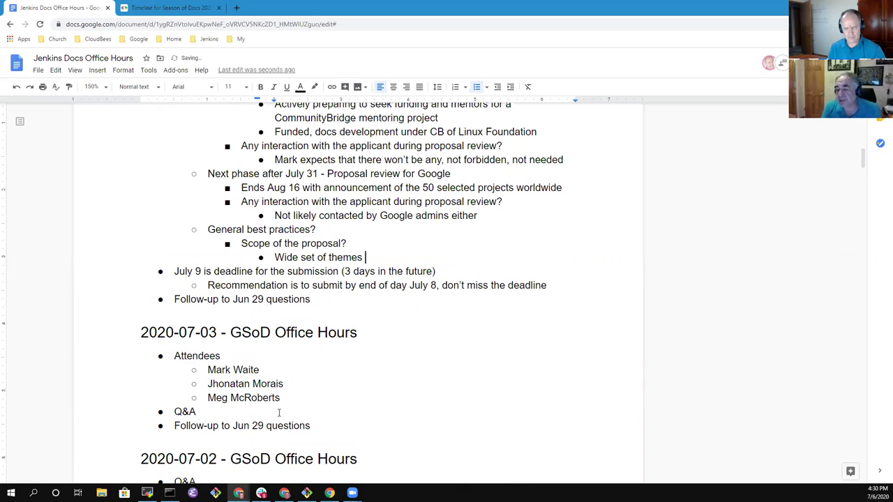
type("or more na")
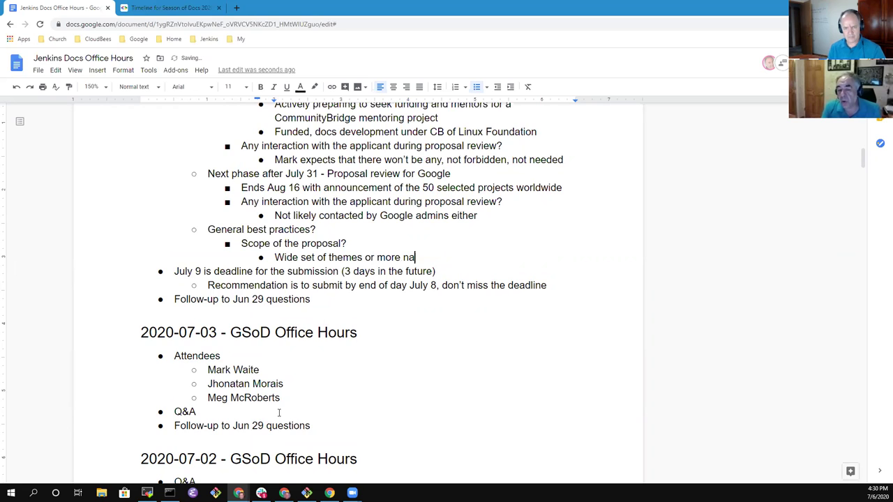
type("rrow focus")
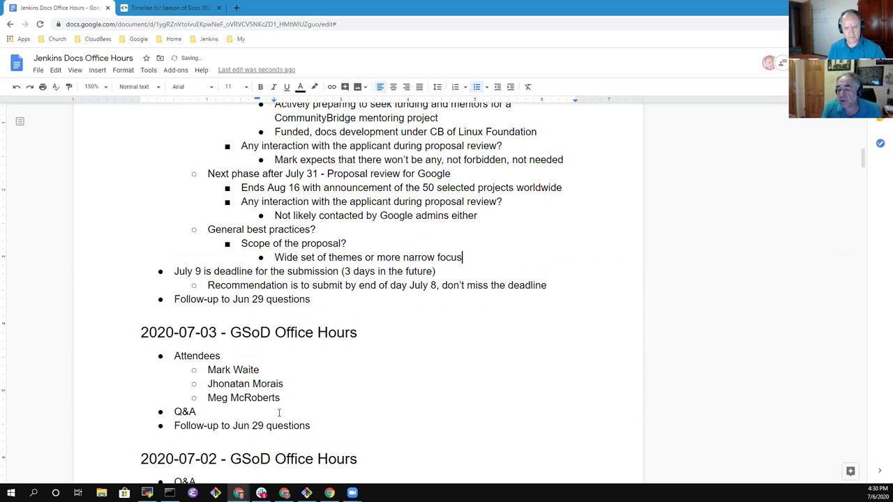
type("?")
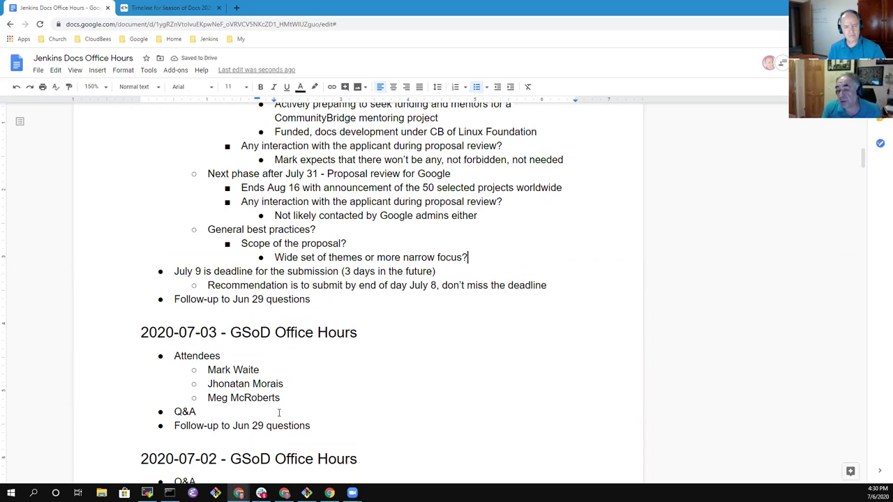
Step: Add the bullet "More detail or less detail?" at the same level, below the question about themes
key("Return")
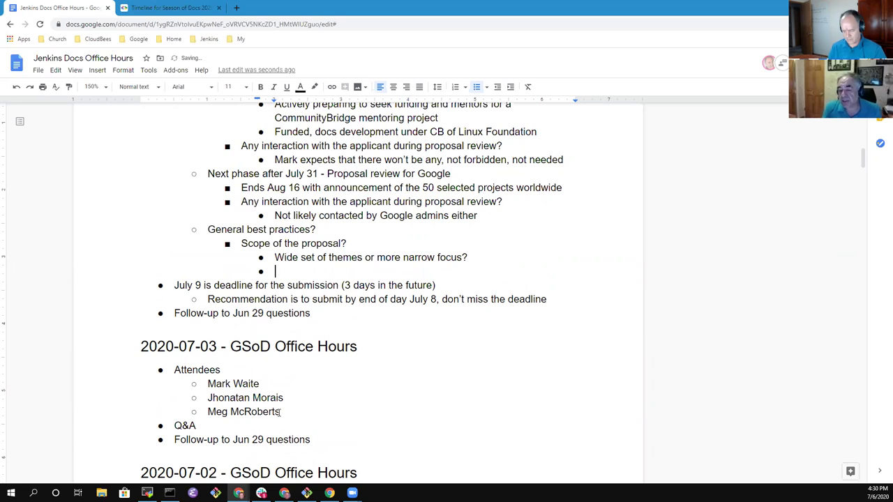
type("More detail ")
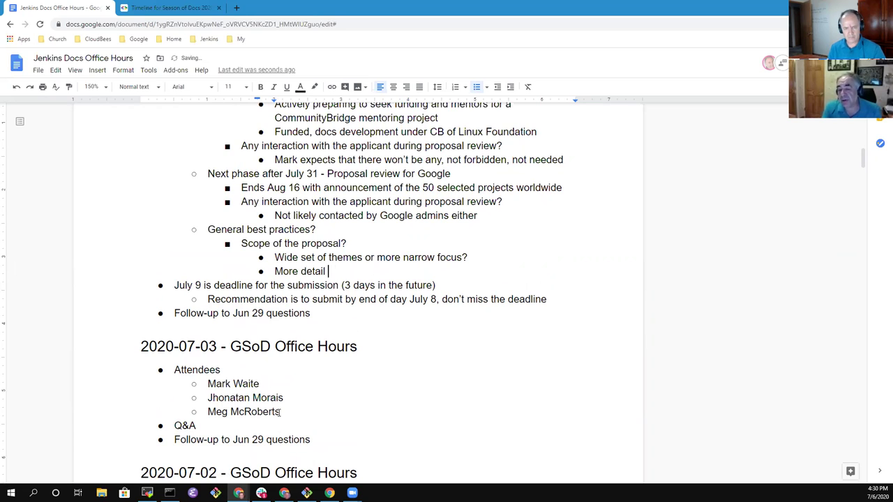
type("or less detail?")
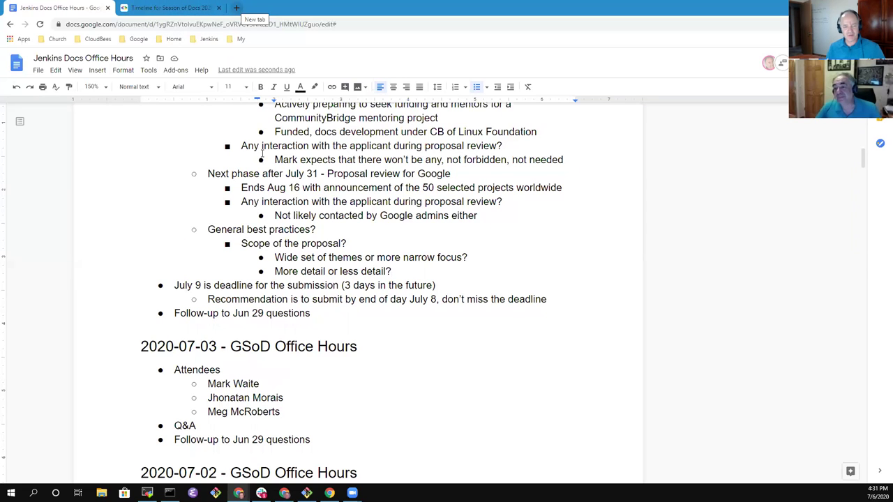
Step: Answer the "More detail or less detail?" question with a nested bullet reading "More detail was better than less"
double_click(405, 272)
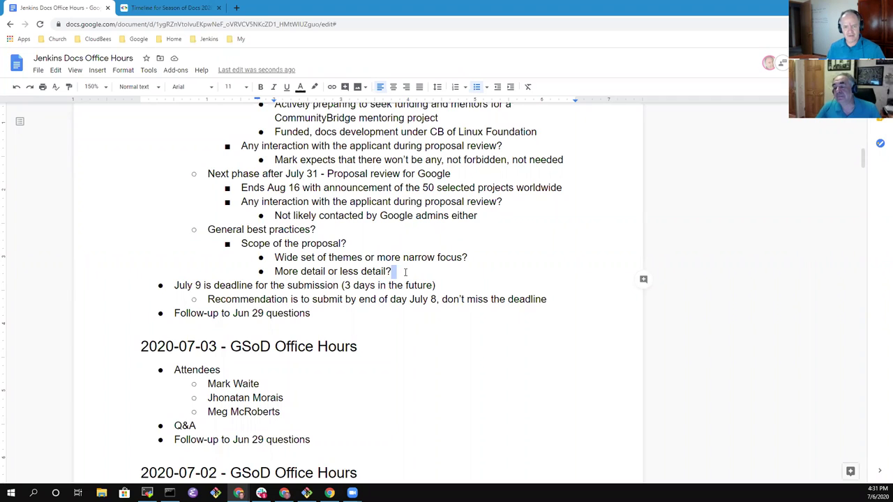
left_click(406, 272)
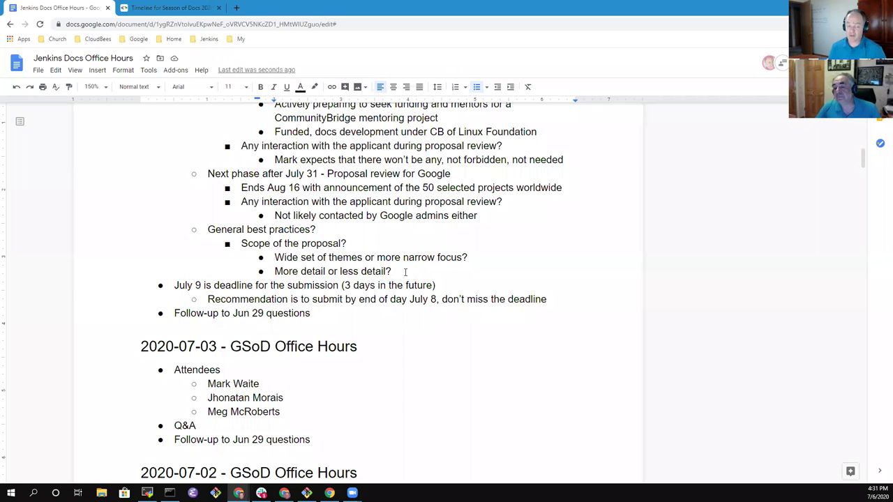
key("Return")
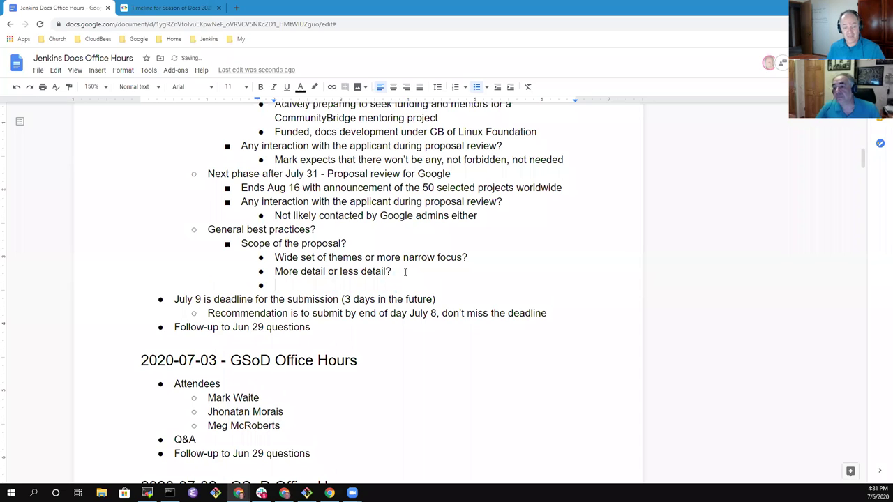
type("More detai")
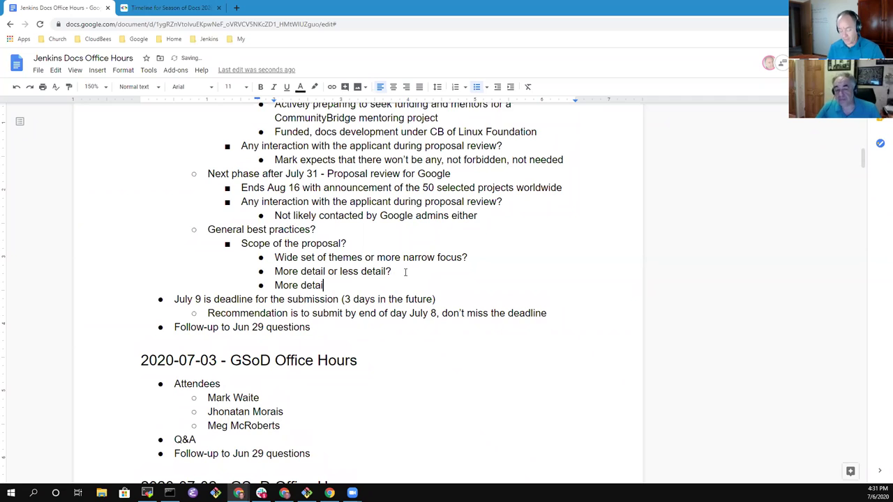
type("l")
key("Tab")
type("was better than less")
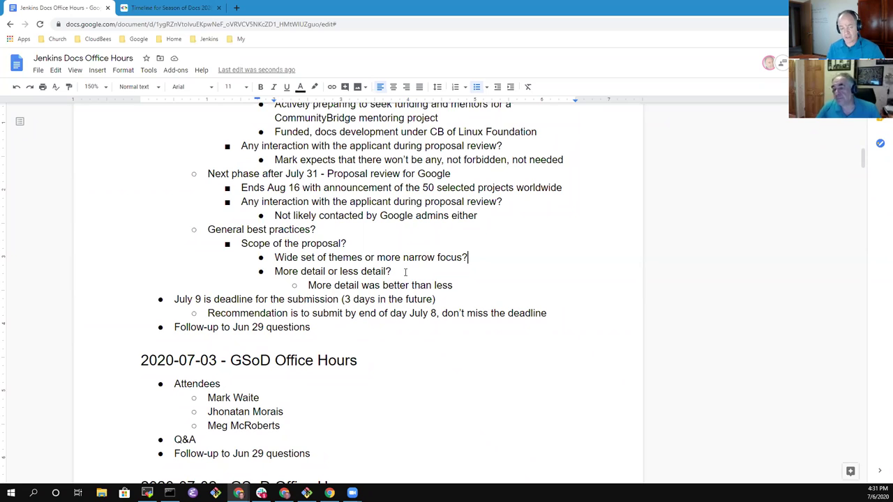
Step: Answer the "Wide set of themes or more narrow focus?" question with a nested bullet reading "No strong opinion"
key("Return")
key("Tab")
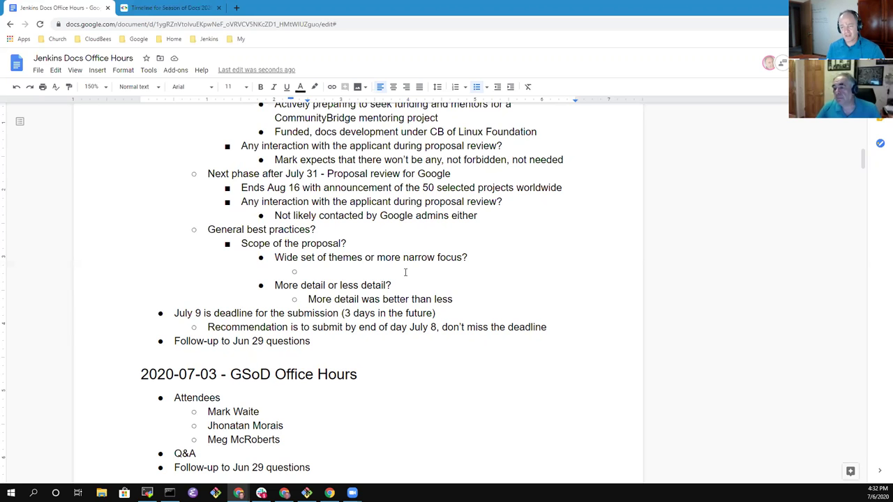
type("No opinion")
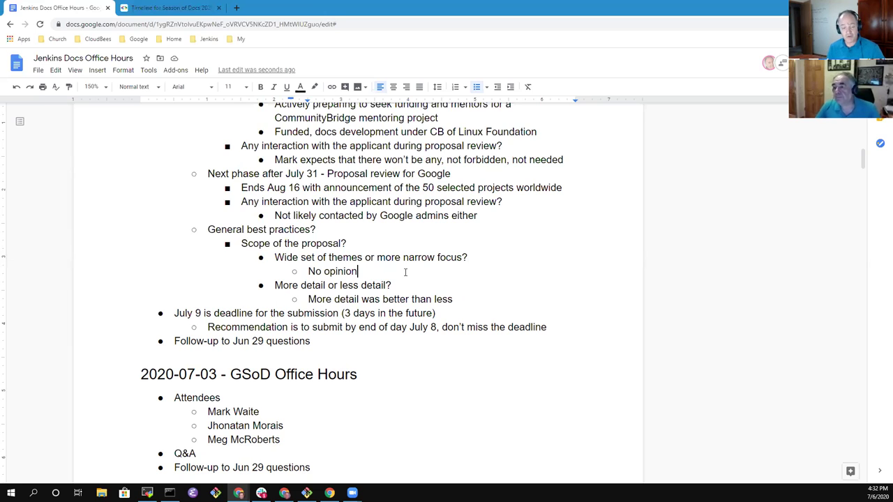
key("ctrl+Left")
type("strong")
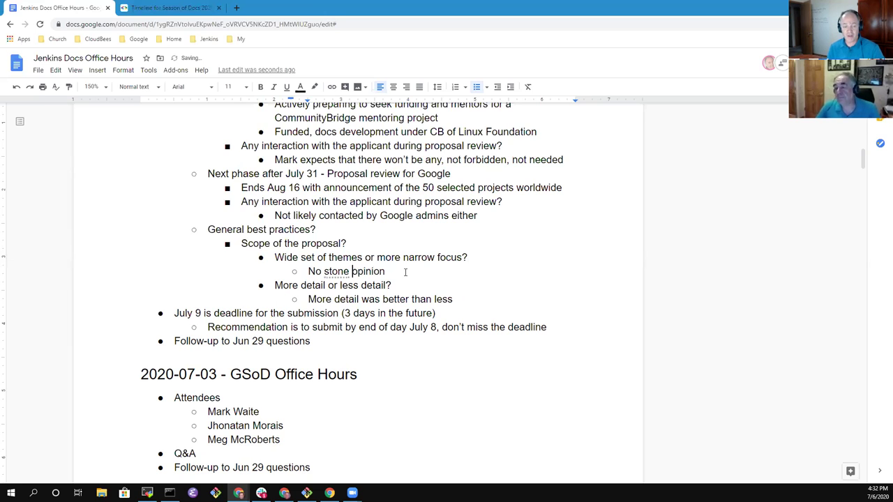
key("BackSpace")
key("BackSpace")
key("BackSpace")
key("BackSpace")
key("BackSpace")
type("trpong")
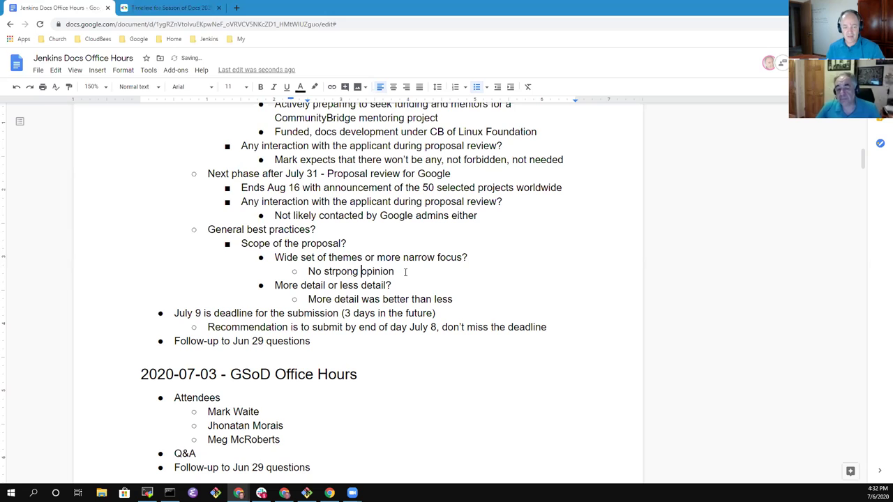
key("BackSpace")
key("BackSpace")
key("BackSpace")
key("BackSpace")
key("BackSpace")
type("ong")
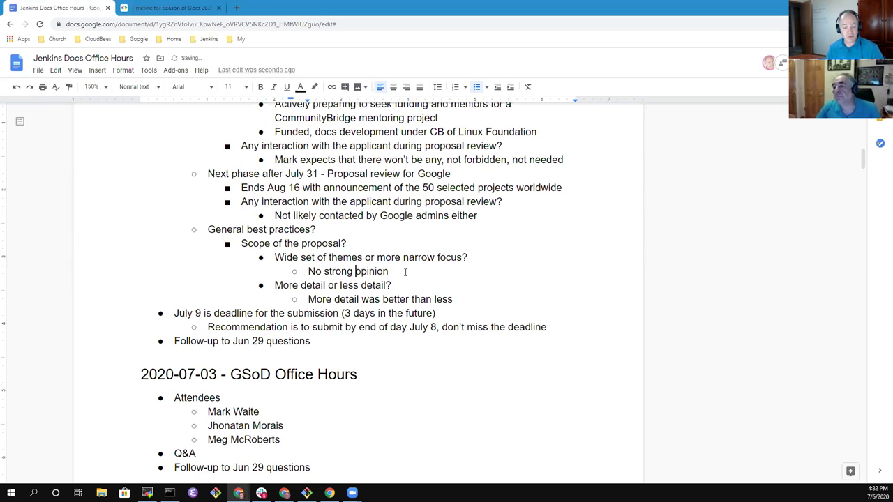
Step: Add the bullet "Timeline with identified prioritization" below "More detail was better than less", at the same level
key("End")
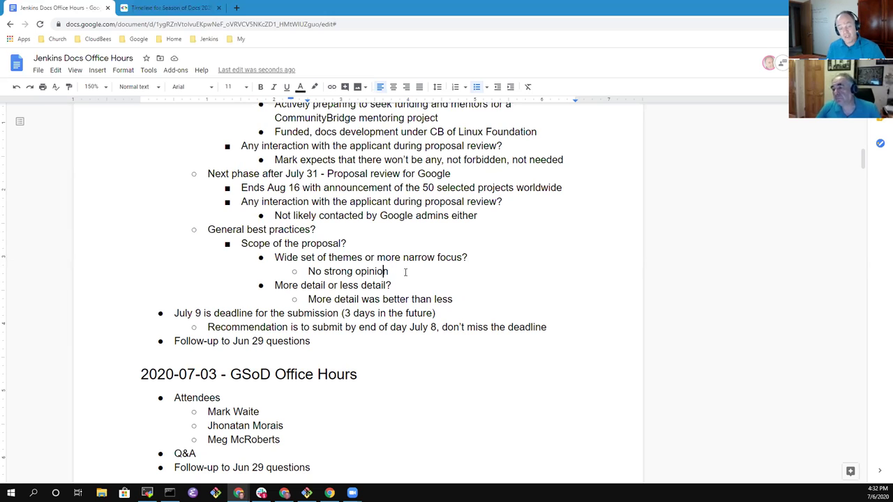
key("Return")
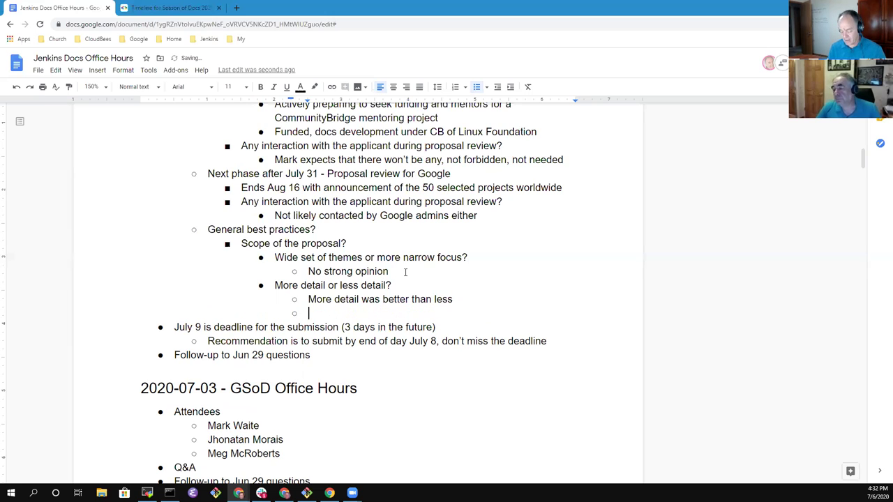
type("Timeline")
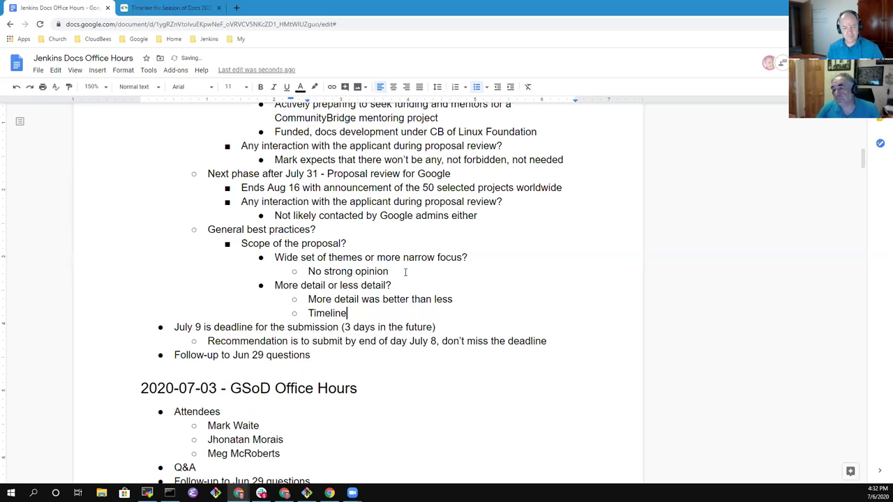
type(" with identified")
key("ctrl+BackSpace")
type("identified")
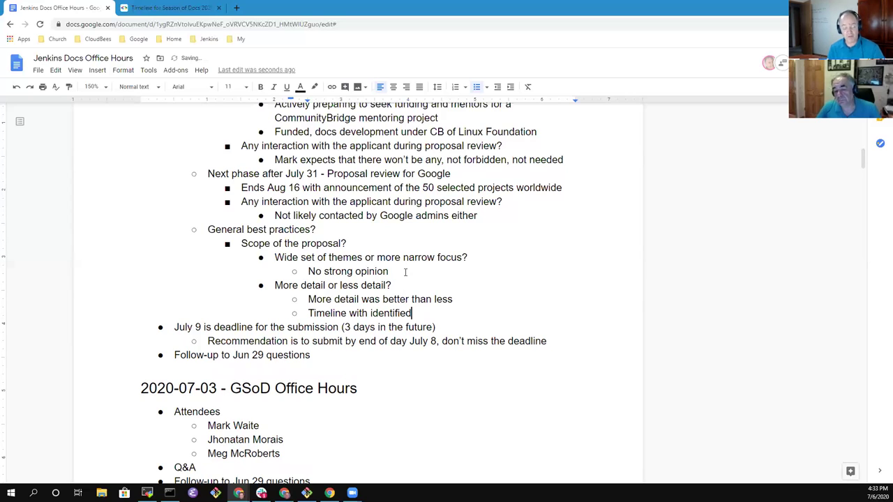
type(" prioritization")
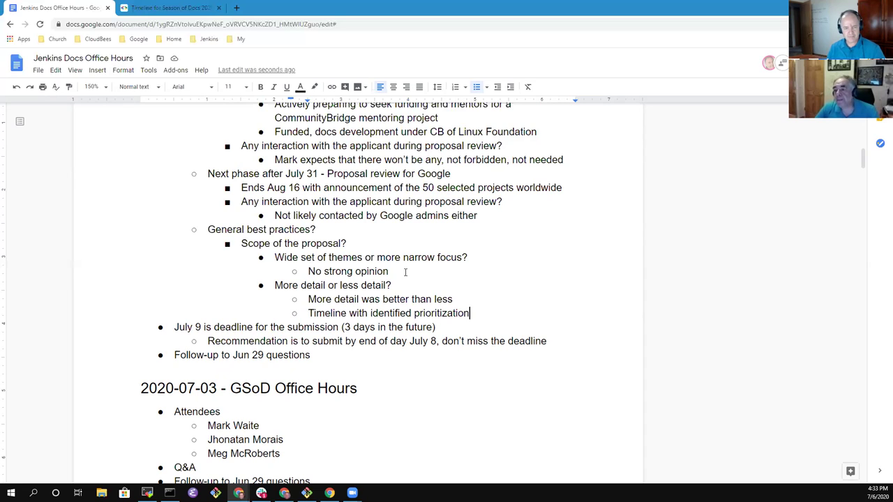
Step: Add the bullet "English spelling and grammar matters" at the same level as "Scope of the proposal?"
key("Return")
key("shift+Tab")
key("shift+Tab")
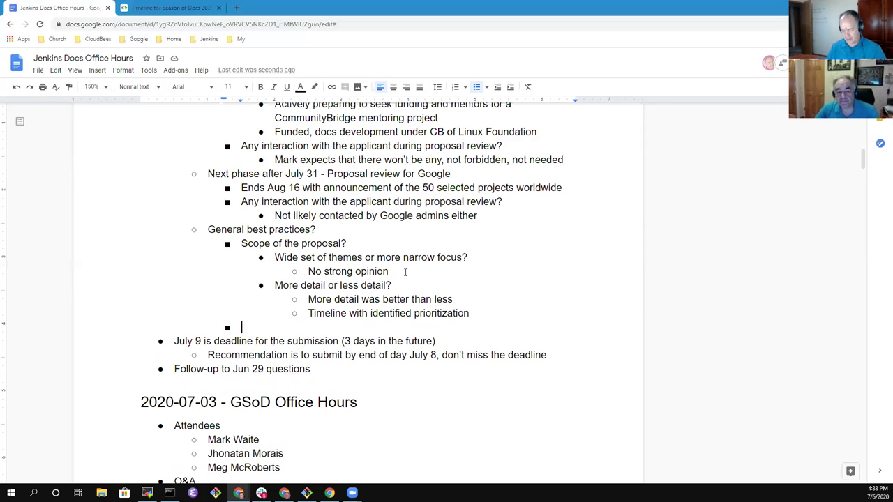
type("English gra")
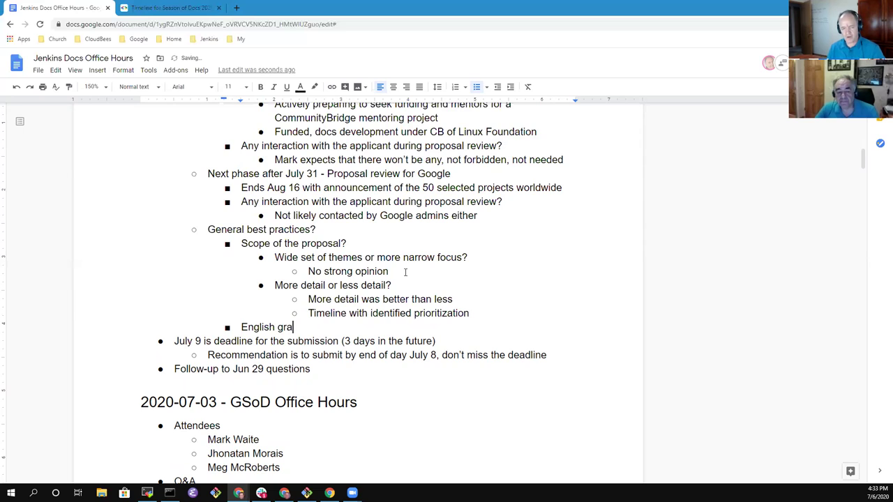
key("BackSpace")
key("BackSpace")
key("BackSpace")
type("spell")
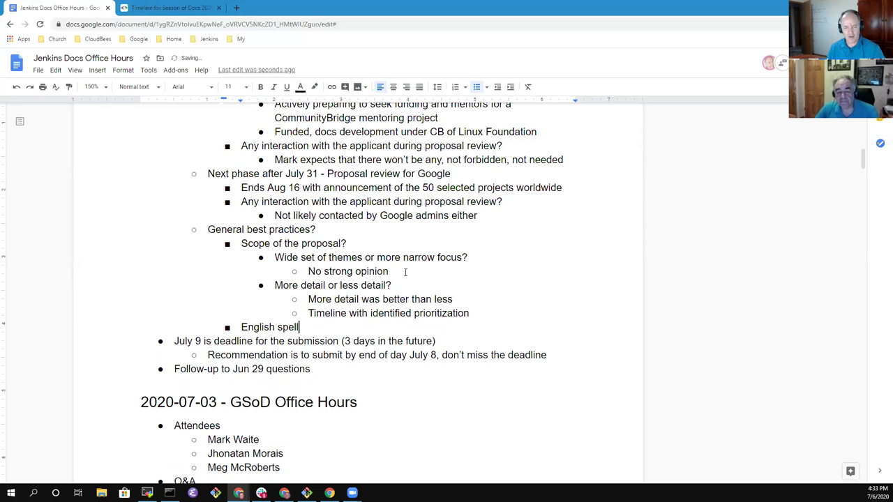
type("ing and gramm")
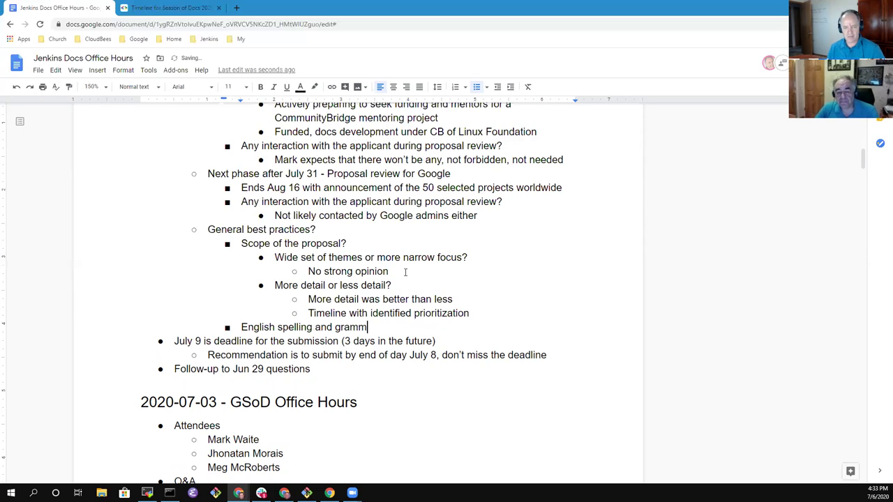
type("ar m")
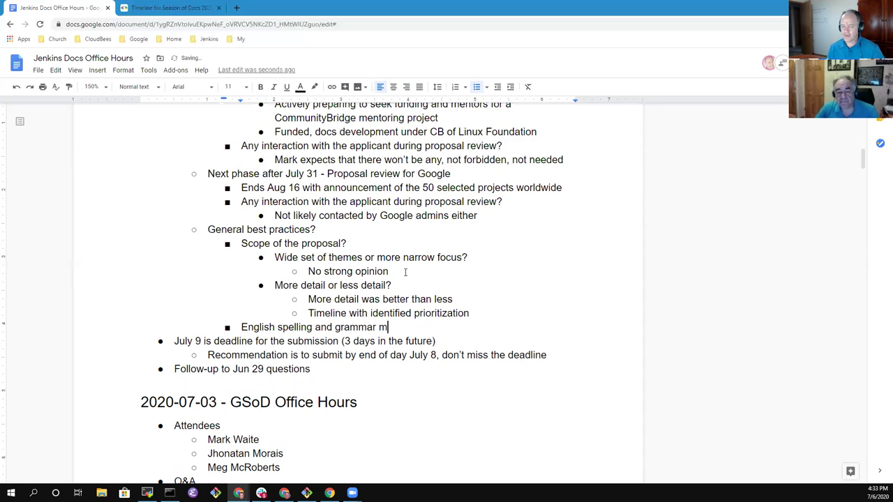
type("atters")
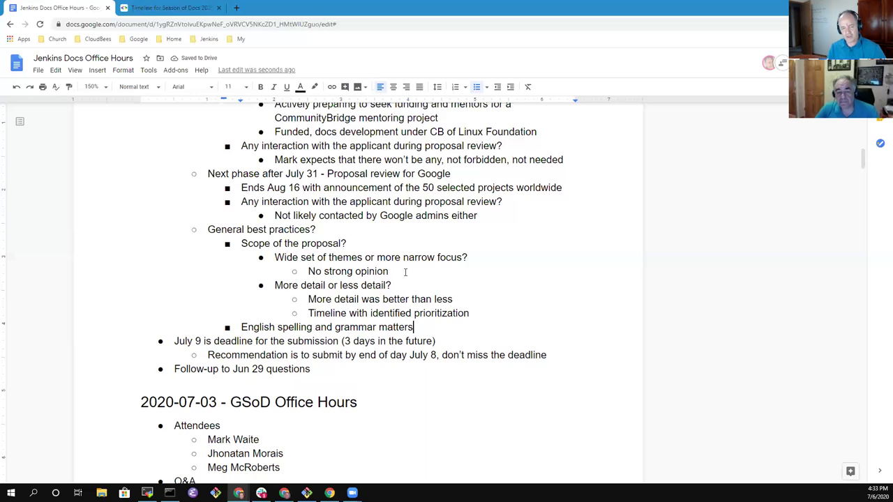
Step: Add the nested bullet "Use the tools that are already in Google Docs to help" under "English spelling and grammar matters"
key("Return")
key("Tab")
type("Use the tools ")
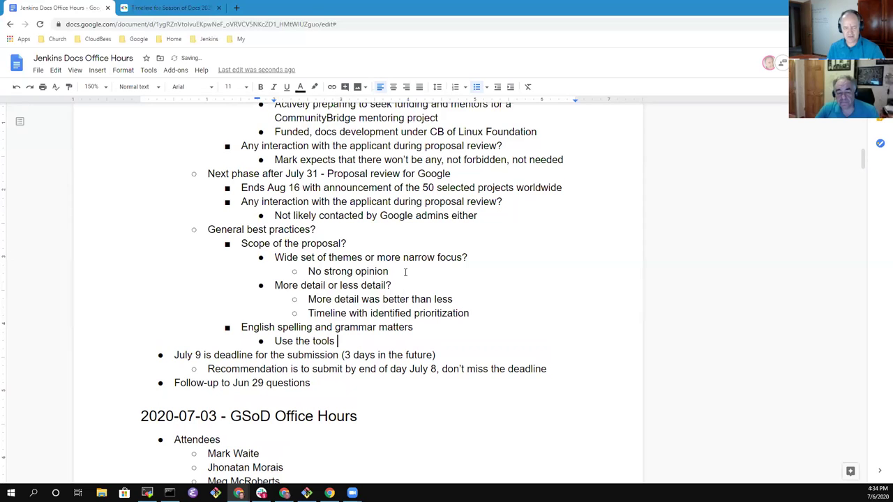
type("that are")
key("ctrl+BackSpace")
key("ctrl+BackSpace")
type("that are already in Ggogl")
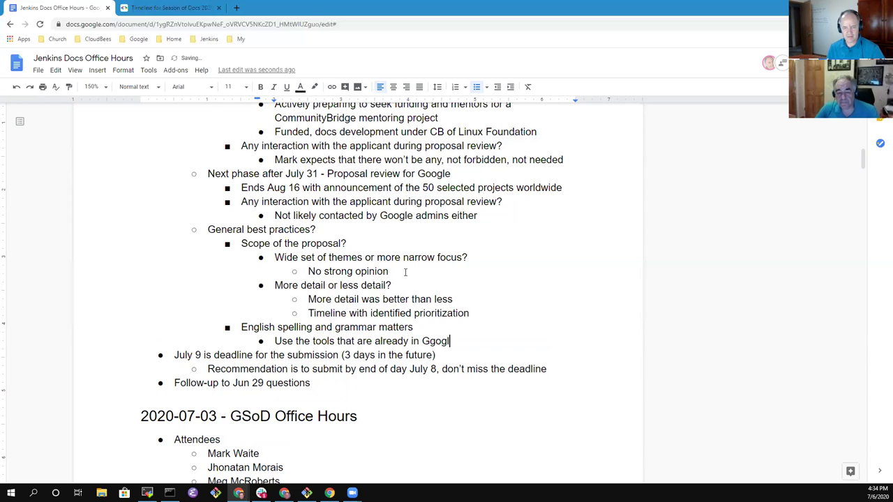
key("ctrl+BackSpace")
type("Google Docs to help")
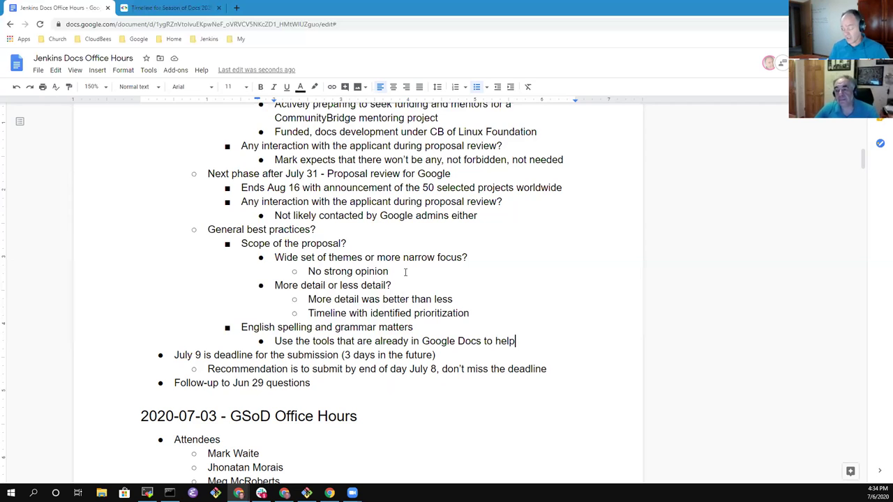
Step: Start a bullet at the same level as "English spelling and grammar matters" reading "Simple phrasing is good, short sentences,"
key("Return")
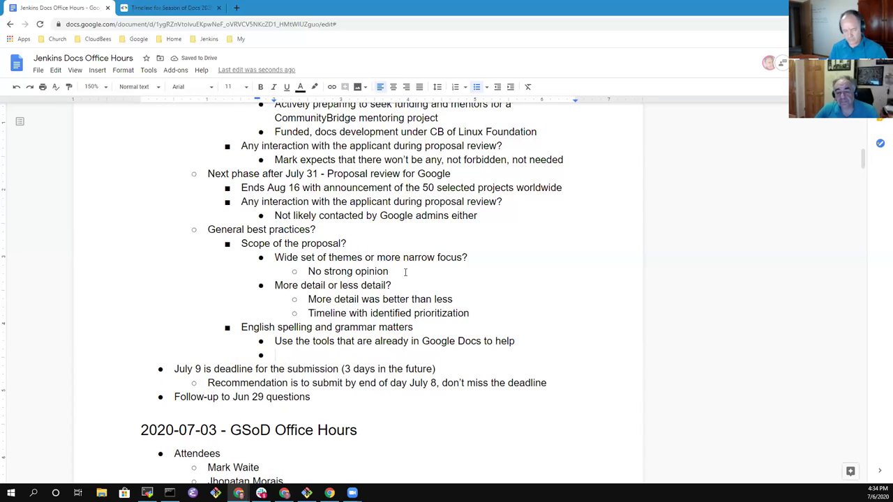
key("shift+Tab")
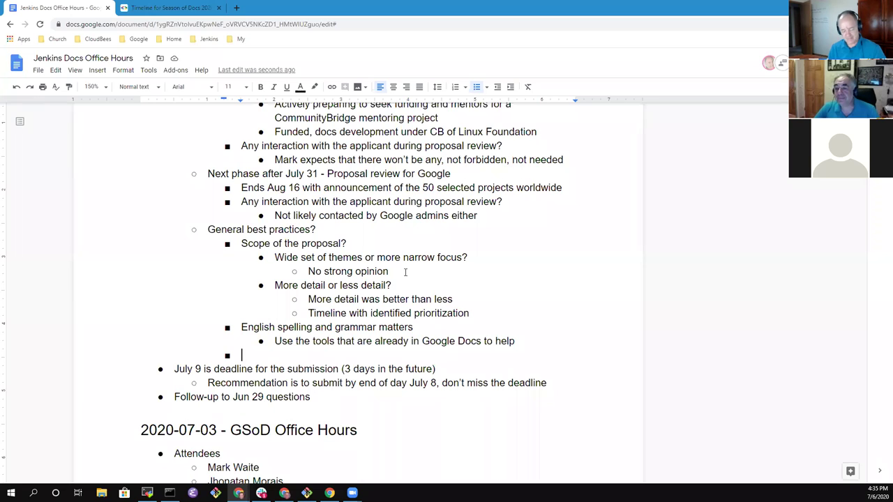
type("Simpl")
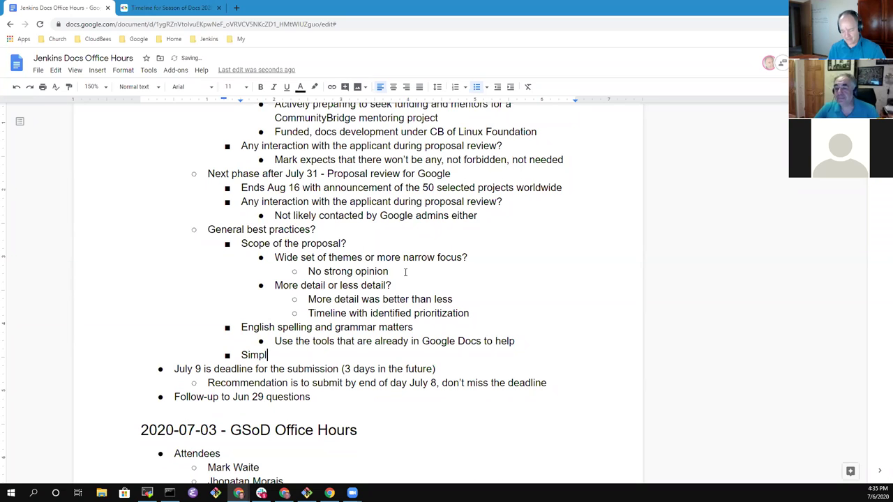
type("e phrasing and")
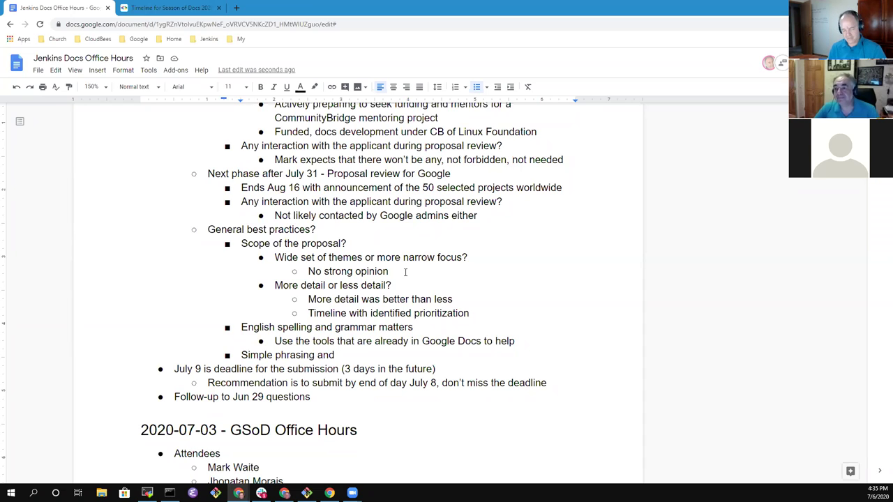
key("BackSpace")
key("BackSpace")
key("BackSpace")
key("BackSpace")
type("is good, ")
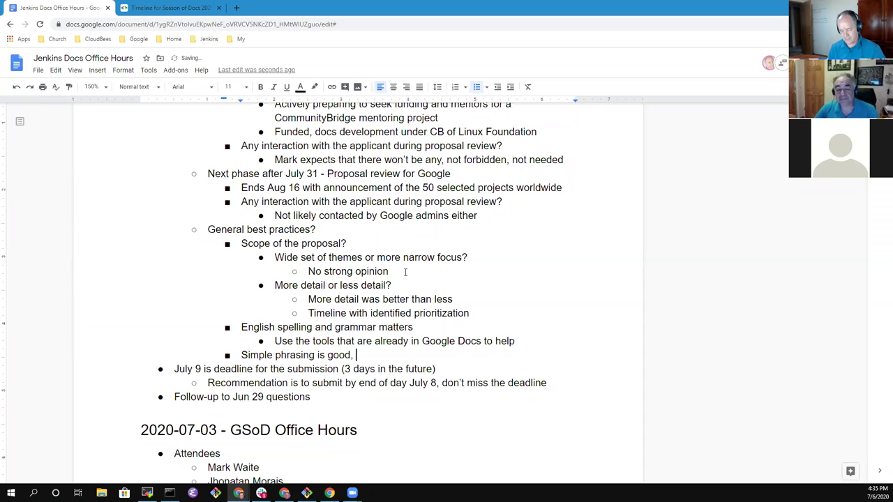
type("short s")
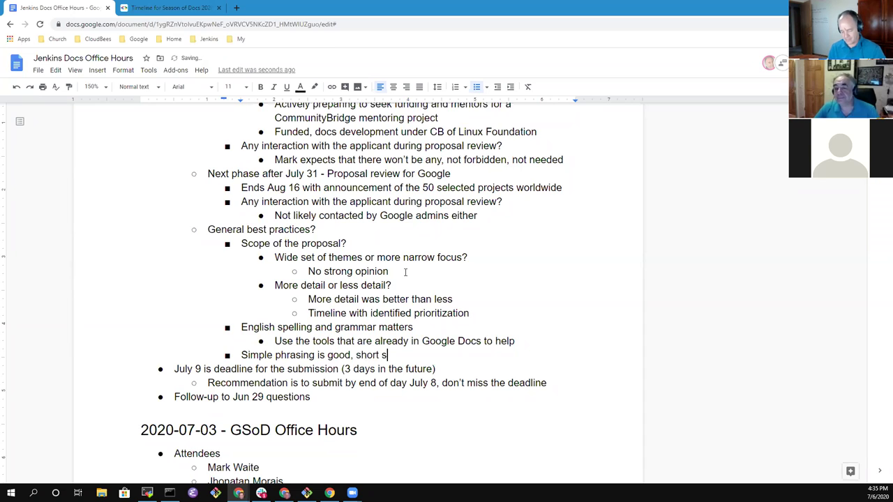
type("entences, ")
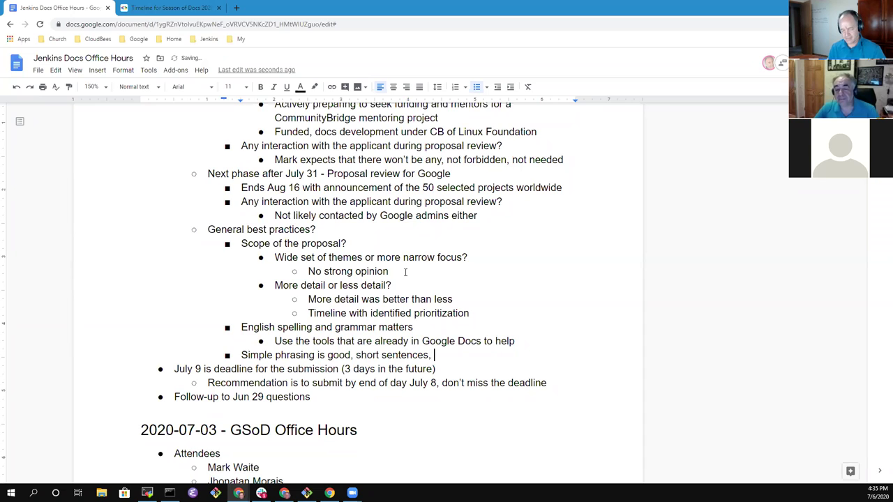
Step: Continue the "Simple phrasing is good" bullet with "active voice, avoid phrasal verbs"
type("active coide")
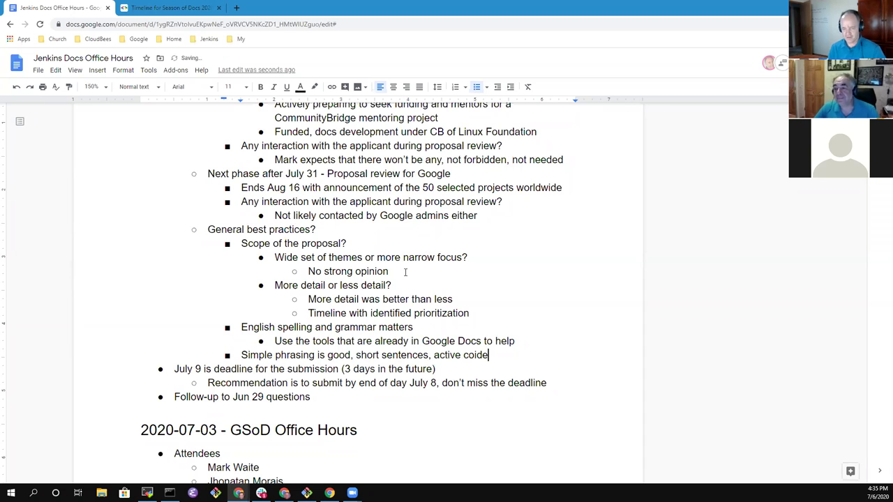
key("BackSpace")
key("BackSpace")
key("BackSpace")
key("BackSpace")
key("BackSpace")
type("voice,")
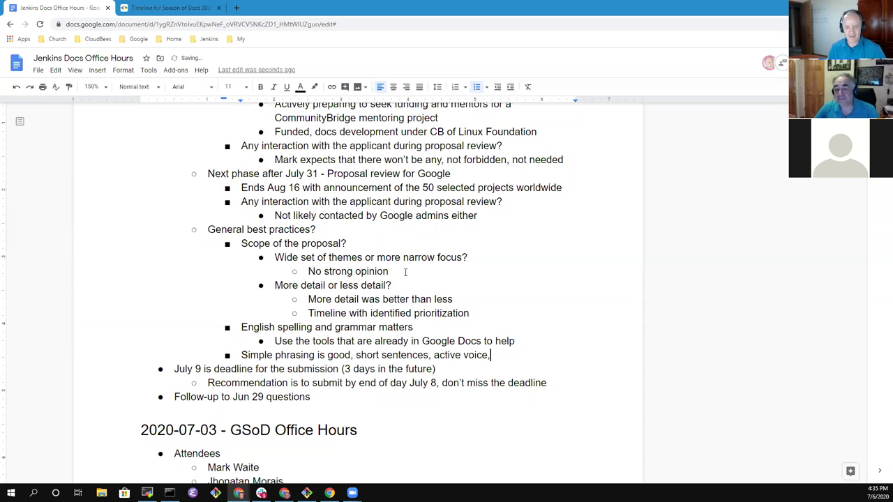
type("phrase")
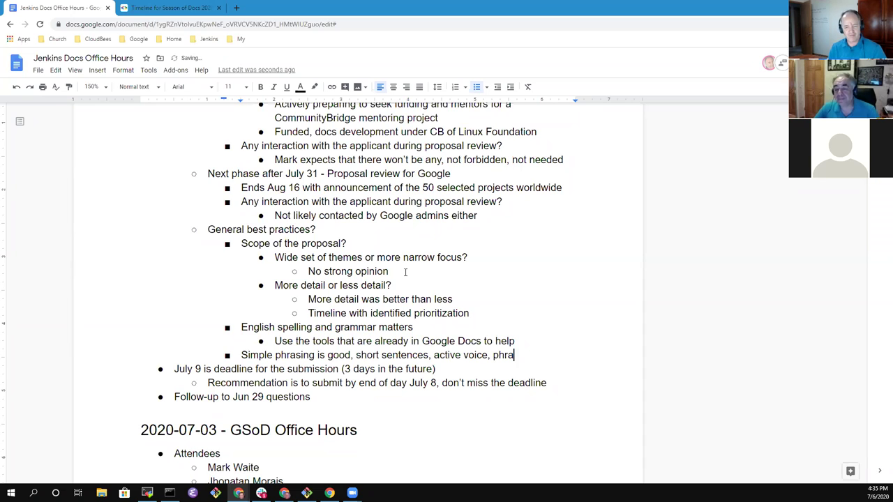
key("ctrl+BackSpace")
type("avoid phrasla")
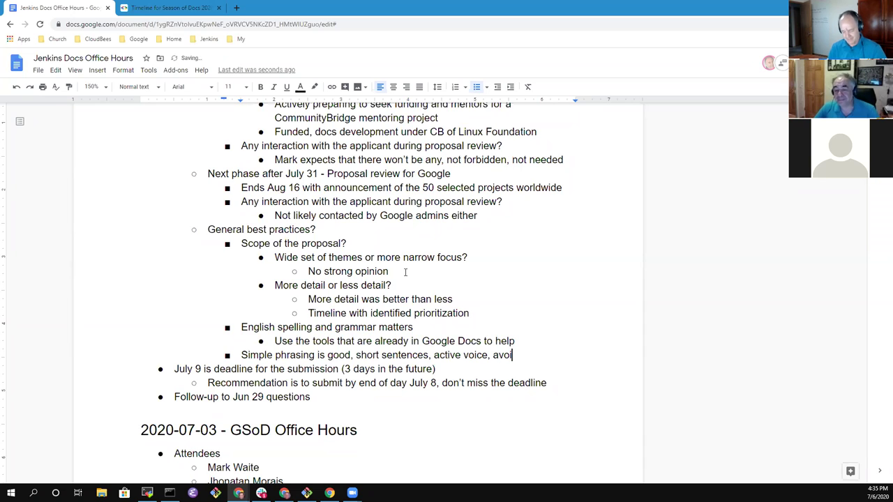
key("BackSpace")
key("BackSpace")
type("al verbs")
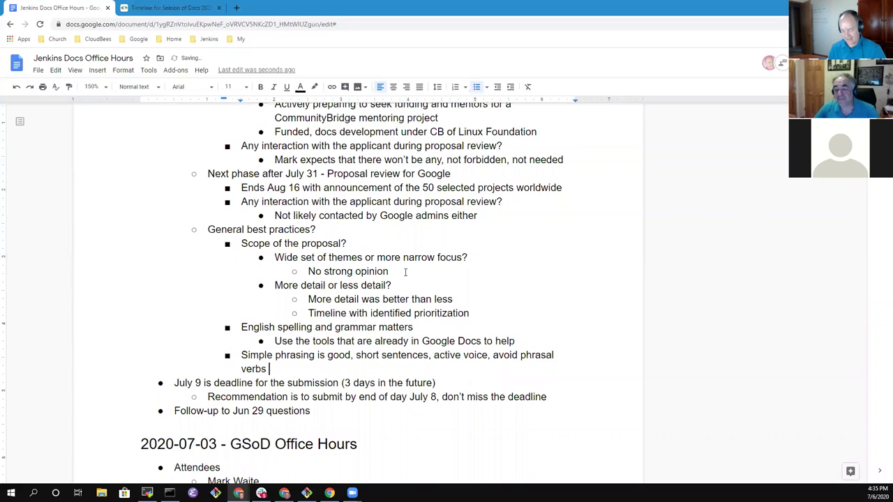
Step: Append the parenthesised examples ("get up", "get over", "get done") after "avoid phrasal verbs"
type(" (\"get up")
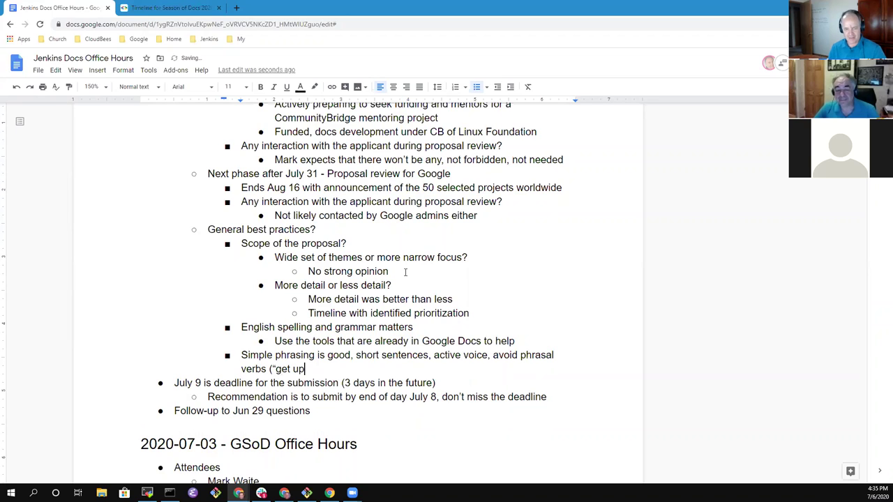
type("\", \"d")
key("BackSpace")
type("get ")
type("over\"")
type(", \"")
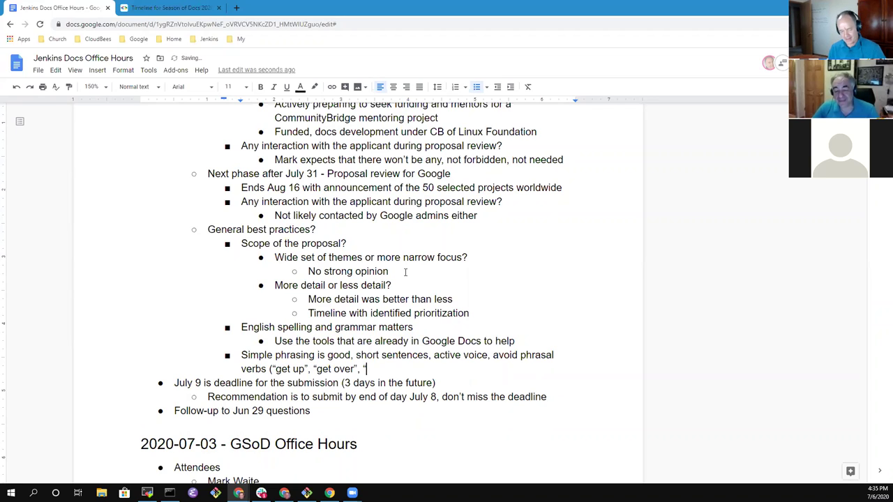
type("get done")
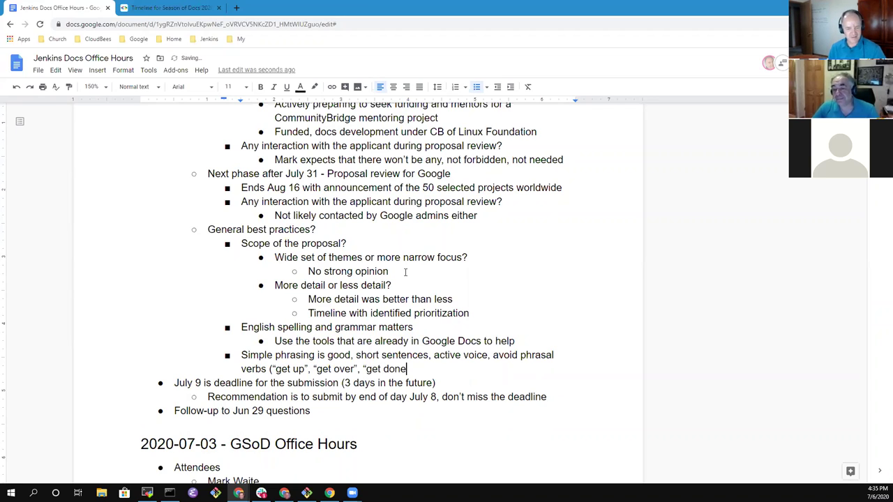
type("\")")
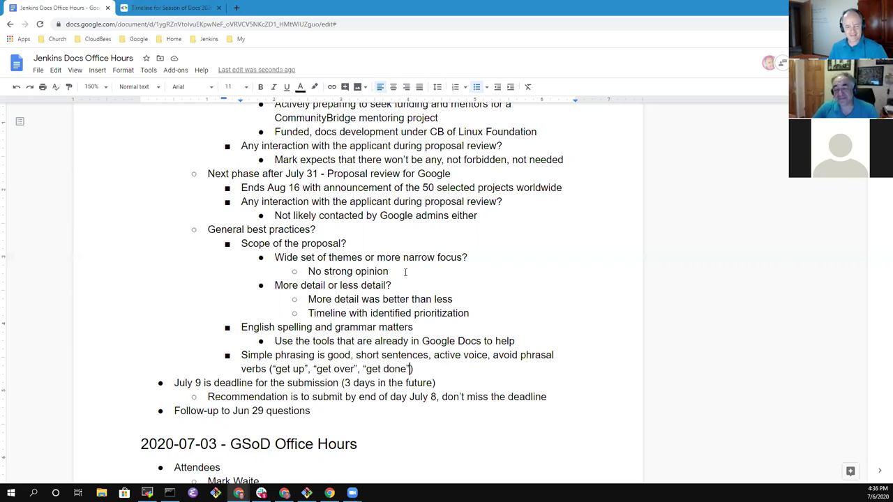
key("Left")
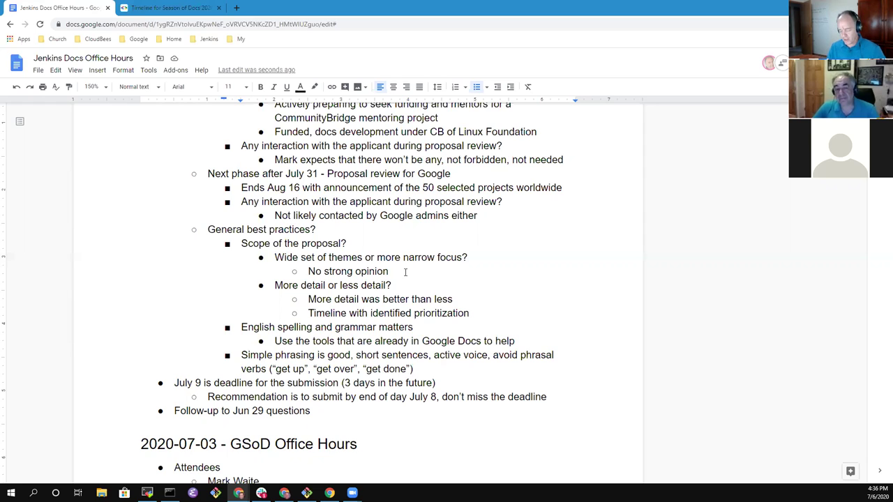
Step: Nest the bullet "None of the spelling or grammar block progress, we detect some of those in code review" under the simple phrasing bullet
key("Return")
key("Tab")
type("None of the ")
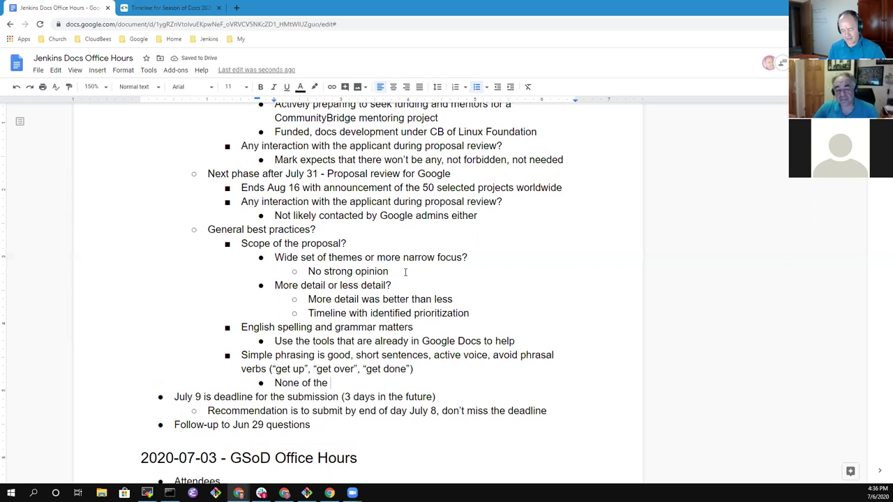
type("spelling o")
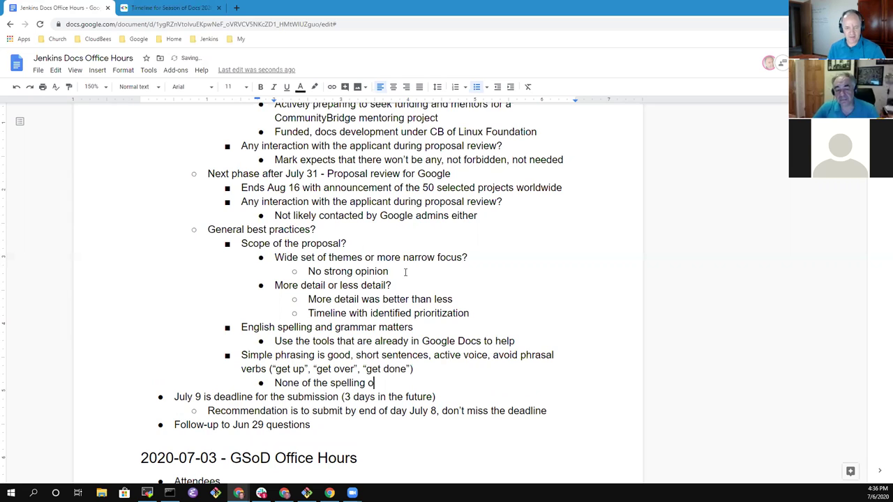
type("r grtammar")
key("ctrl+BackSpace")
type("grammar block pro")
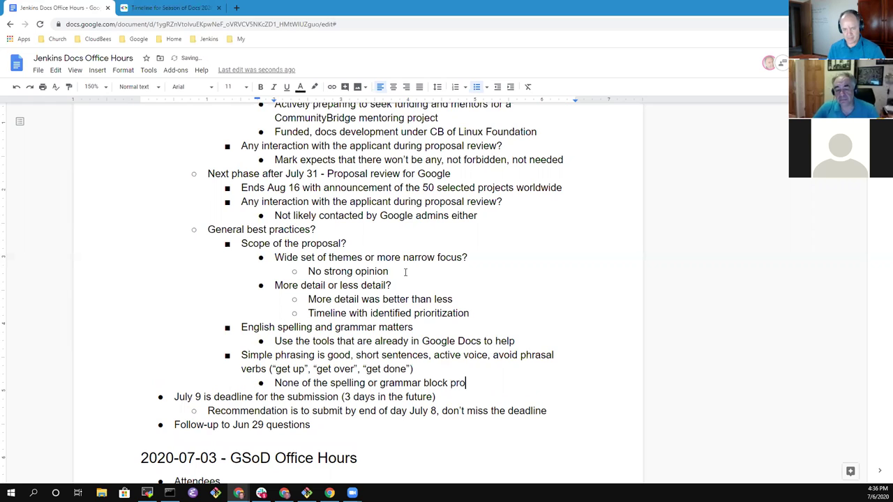
type("gress, w")
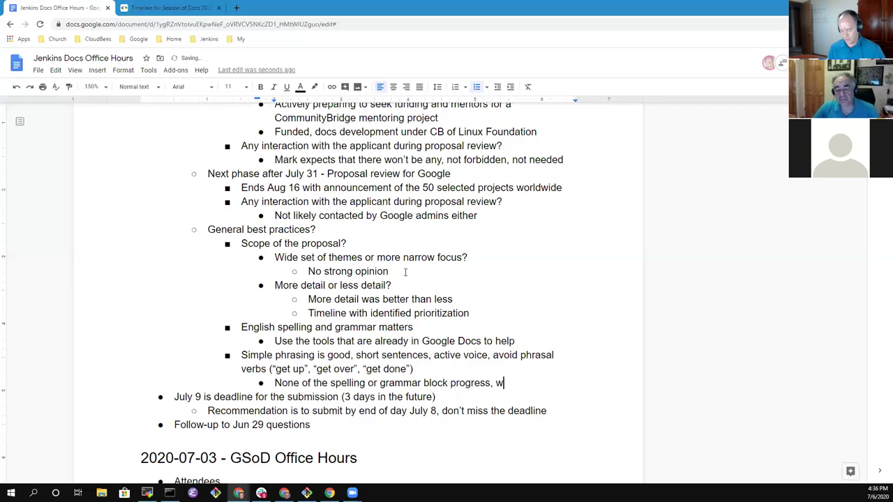
type("e detect some")
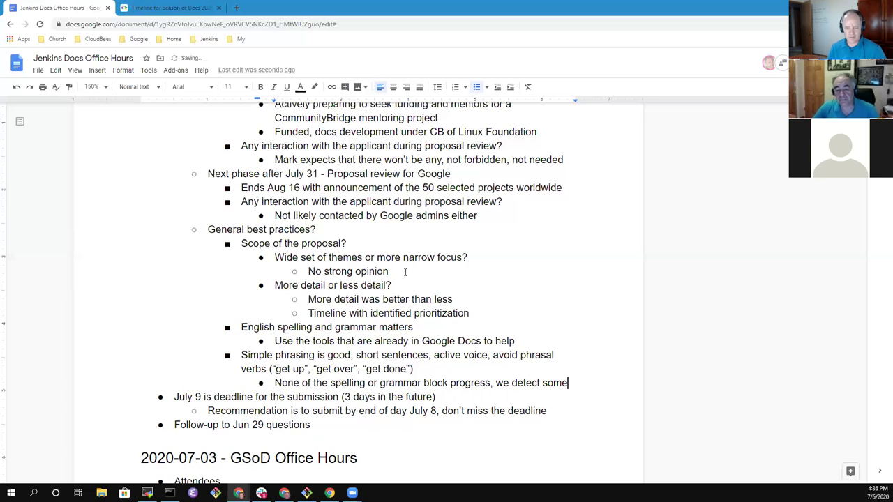
type(" of those i")
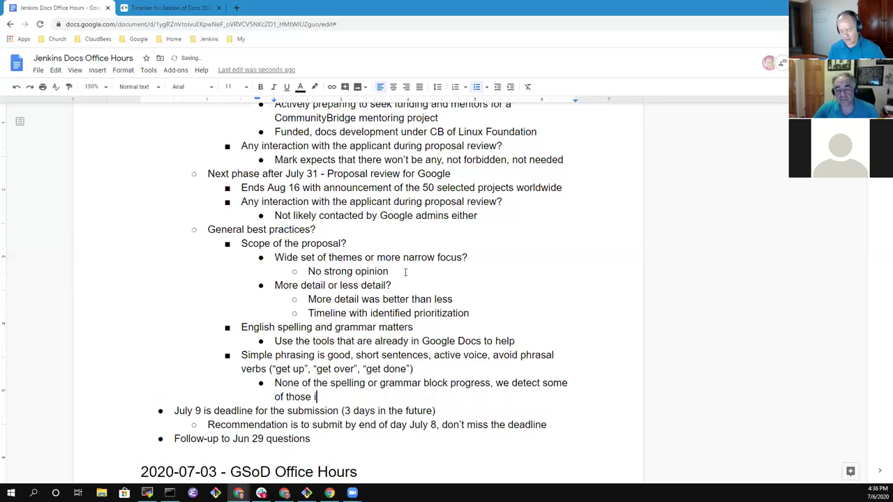
type("n code re")
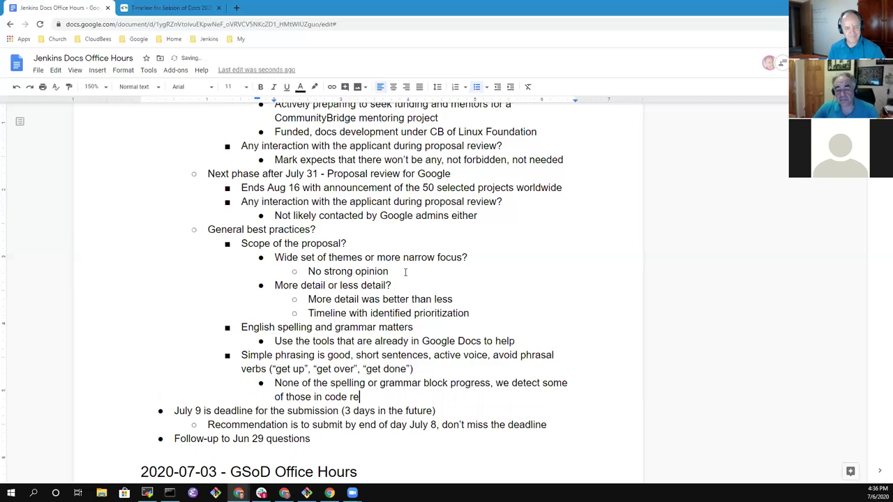
type("view")
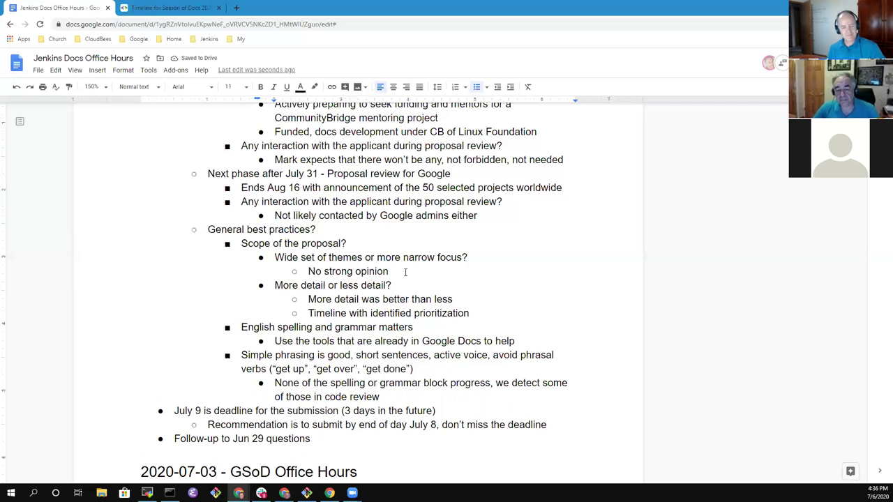
key("Return")
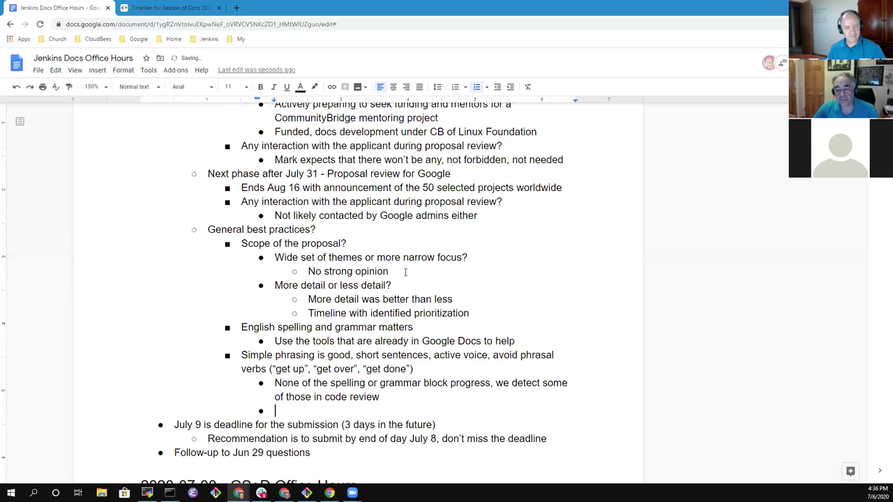
key("shift+Tab")
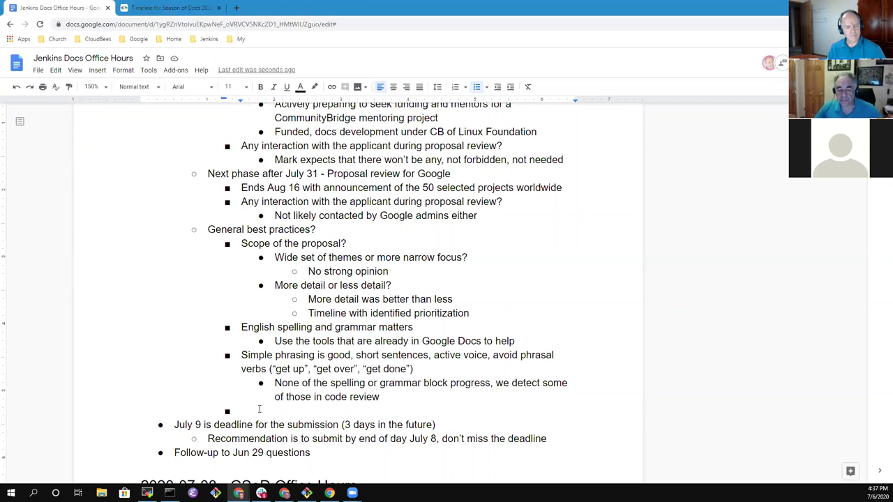
key("Down")
key("Down")
key("Down")
scroll(297, 417, "down", 1)
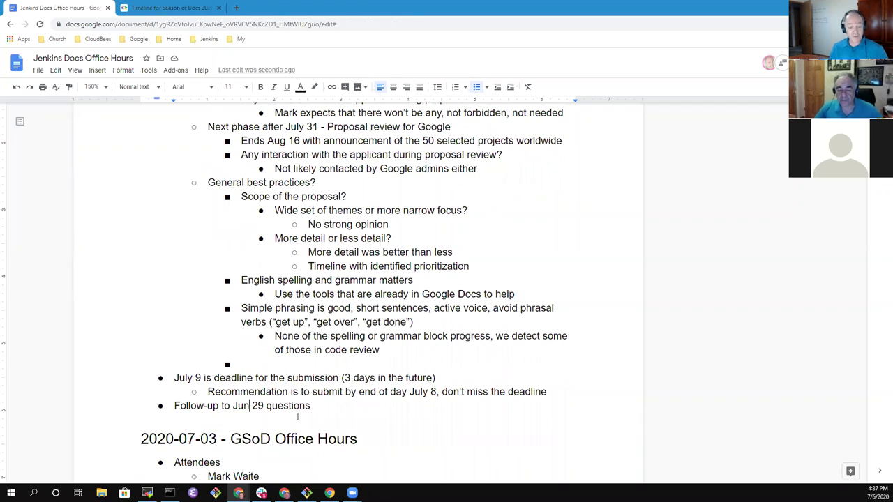
key("End")
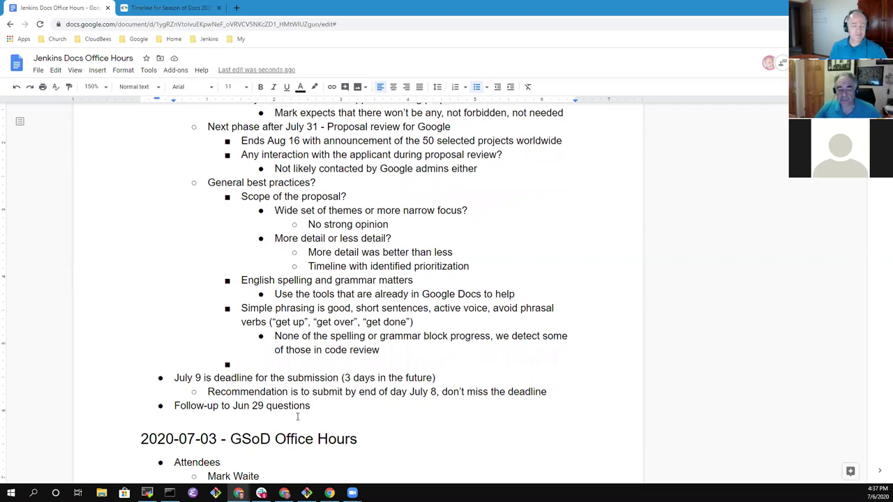
key("Up")
key("BackSpace")
key("BackSpace")
key("BackSpace")
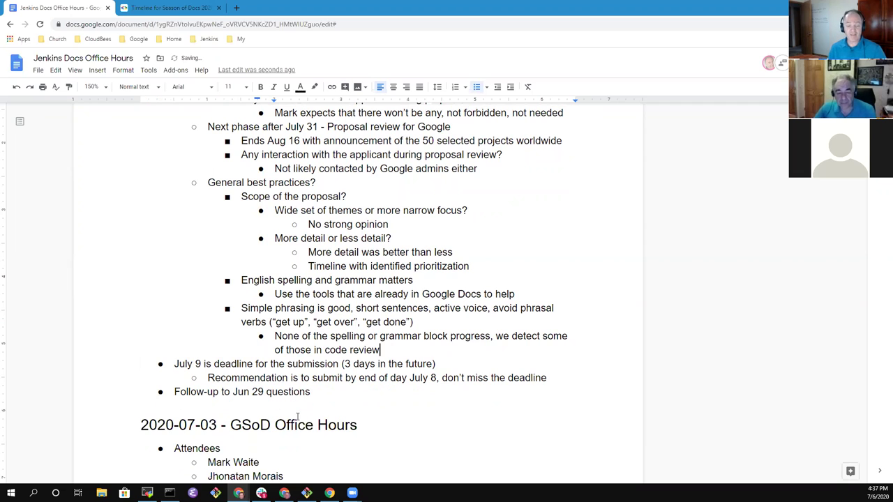
type("w")
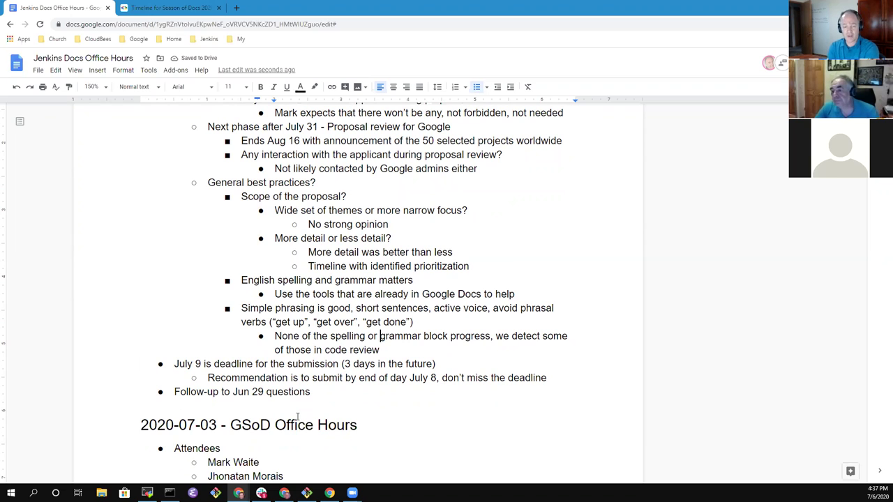
key("Down")
key("Down")
key("Down")
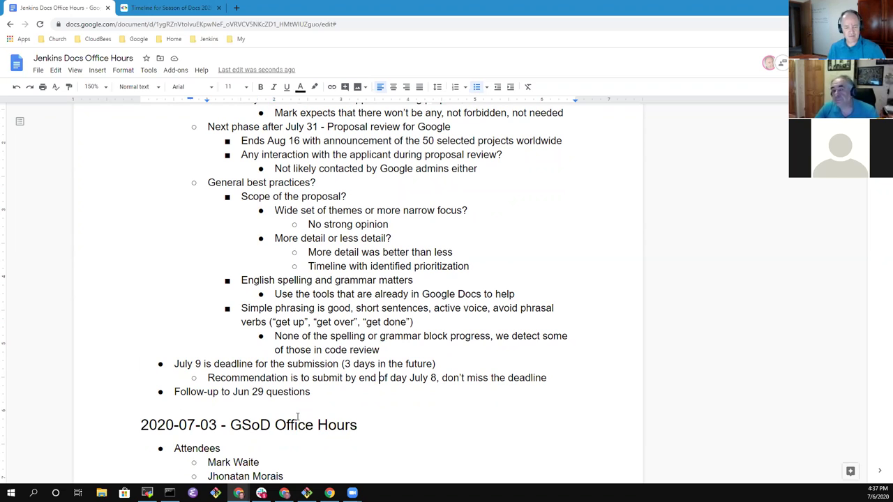
Step: Highlight the agenda item "Follow-up to Jun 29 questions" at the end of the current meeting's notes, then clear the selection
key("Down")
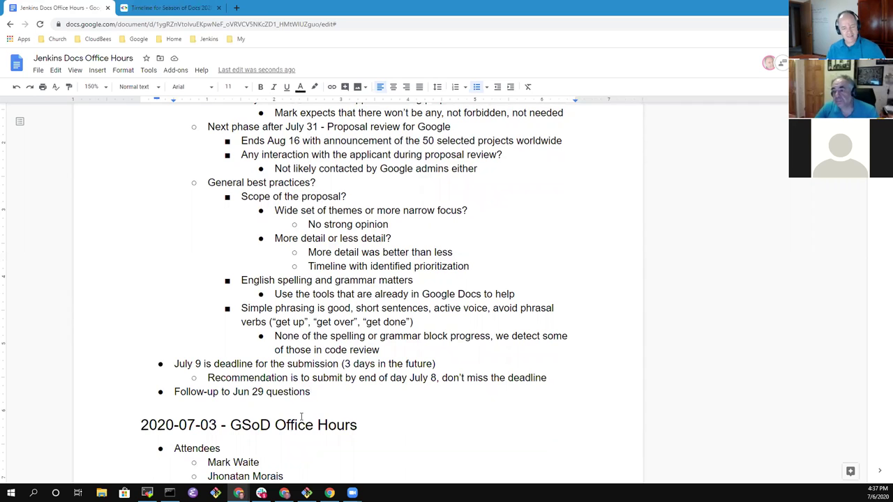
key("ctrl+shift+Left")
key("ctrl+shift+Left")
key("ctrl+shift+Left")
key("ctrl+shift+Left")
key("ctrl+shift+Left")
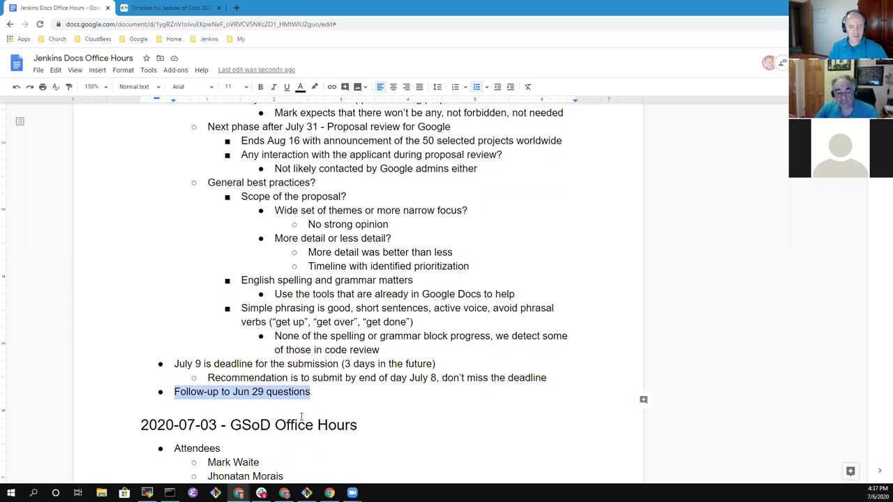
key("Right")
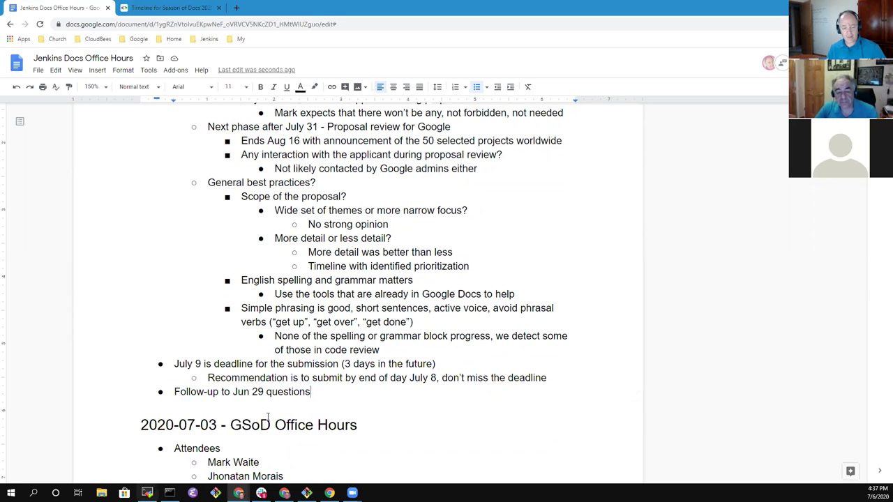
Step: Find the 2020-06-29 meeting section and highlight its heading "GSoD, CommunityBridge, and Project Proposals"
scroll(302, 283, "down", 1)
scroll(302, 283, "down", 5)
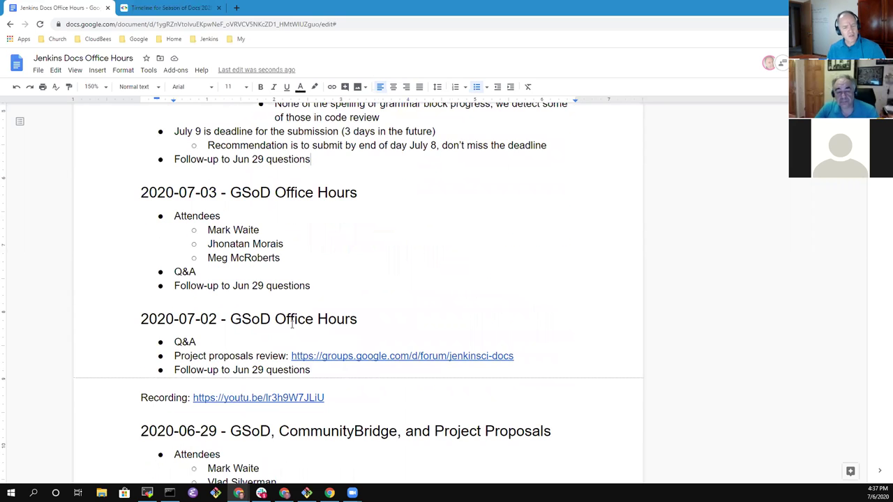
scroll(308, 291, "down", 2)
left_click(279, 245)
key("Home")
key("shift+End")
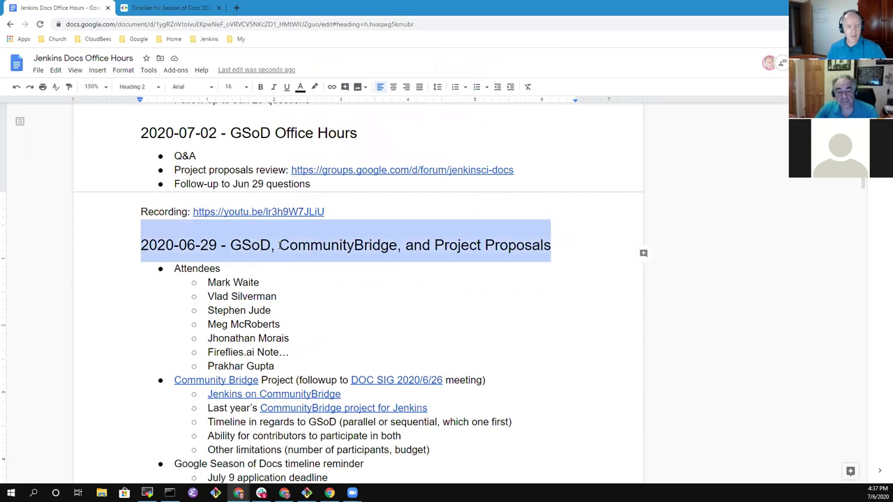
Step: Highlight the June 29 question "Can an inexperienced technical writer be part of Google Season of Docs?"
scroll(360, 291, "down", 2)
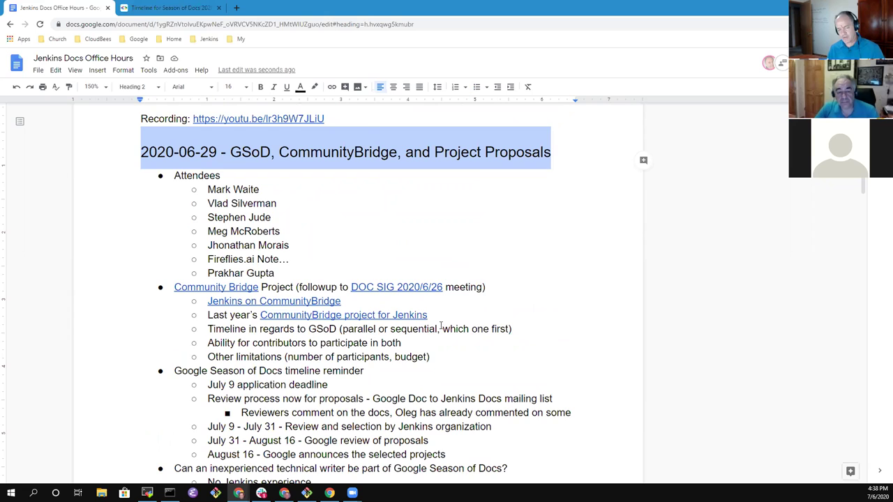
scroll(440, 335, "down", 1)
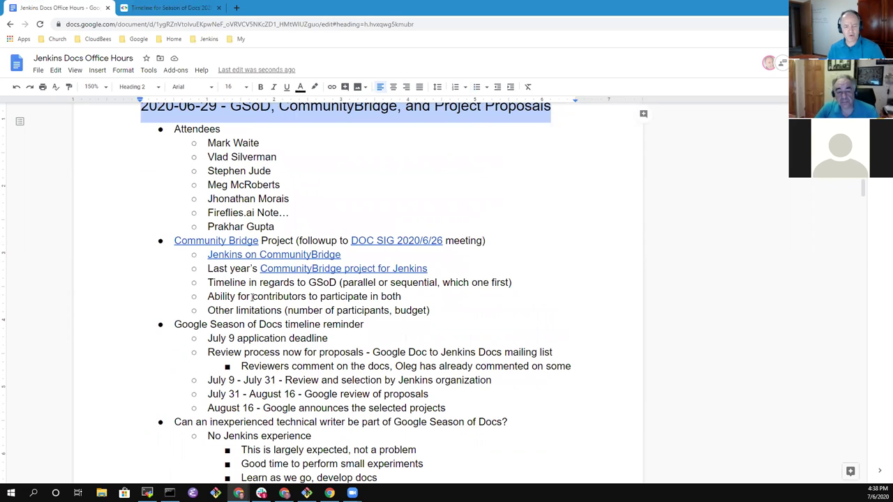
left_click(371, 322)
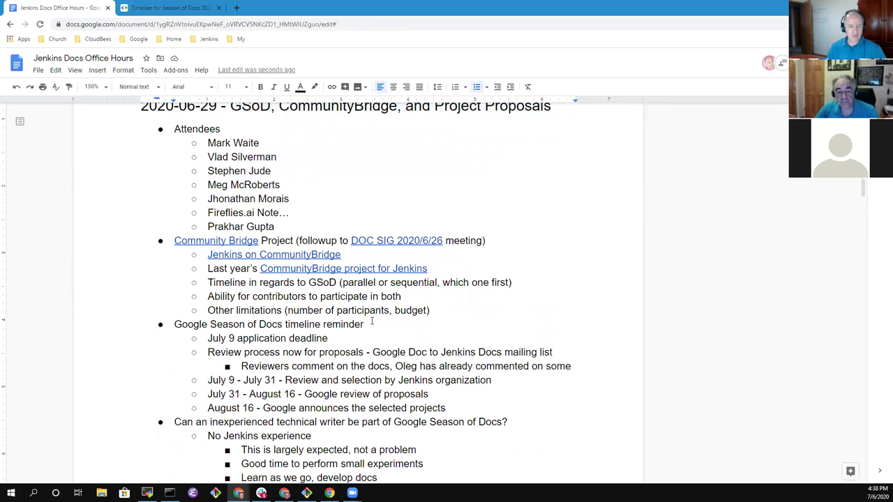
key("Down")
key("Down")
key("Down")
key("Down")
key("Home")
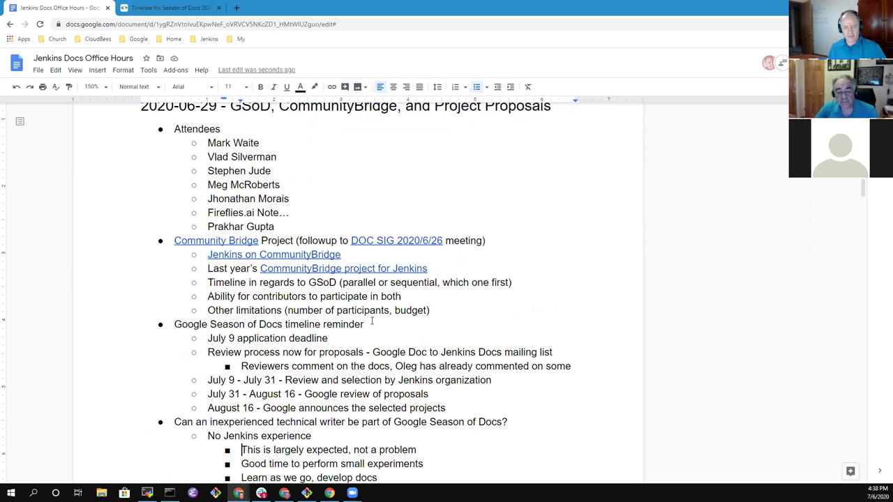
key("Down")
key("shift+End")
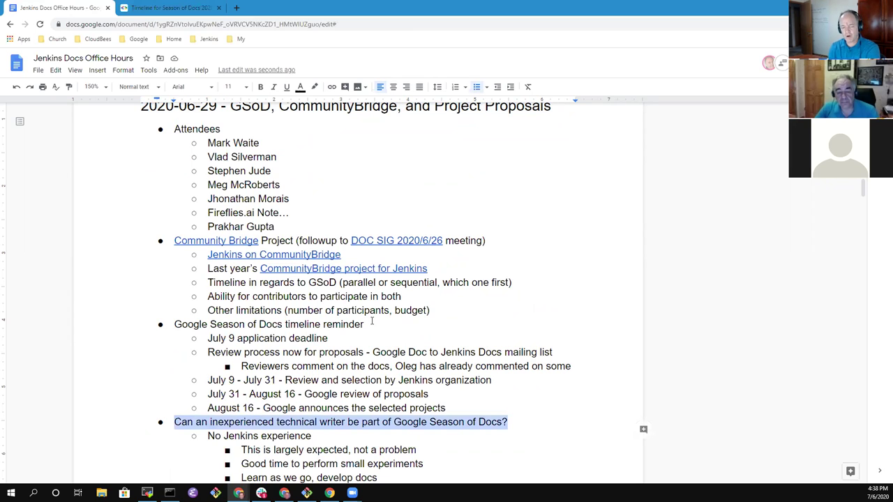
Step: Highlight the "No Jenkins experience" bullet, followed by its answer "This is largely expected, not a problem"
key("Down")
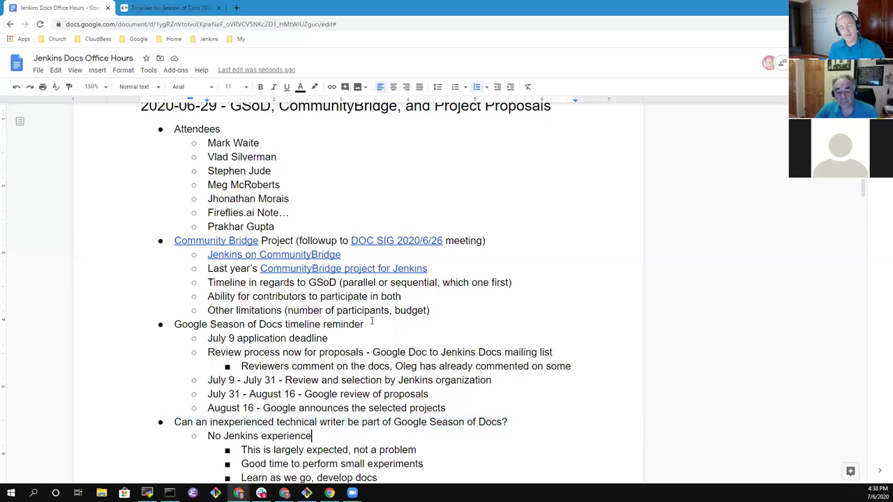
key("shift+Home")
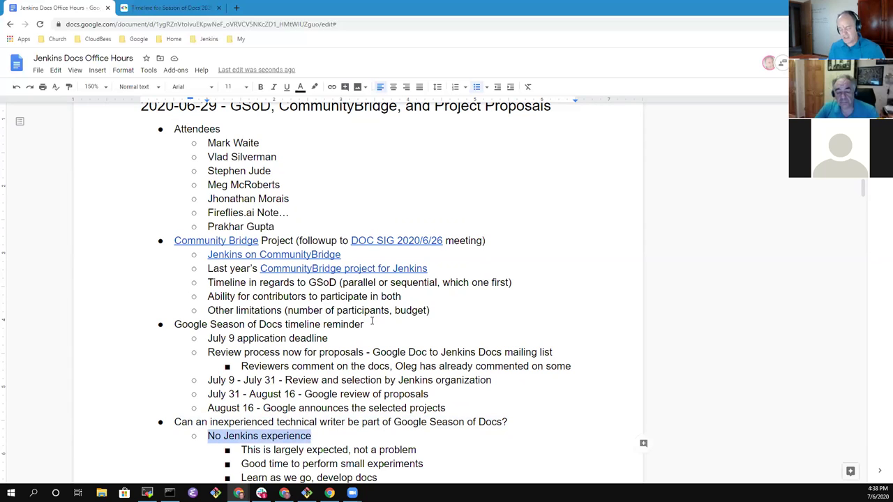
key("Down")
key("End")
key("shift+Home")
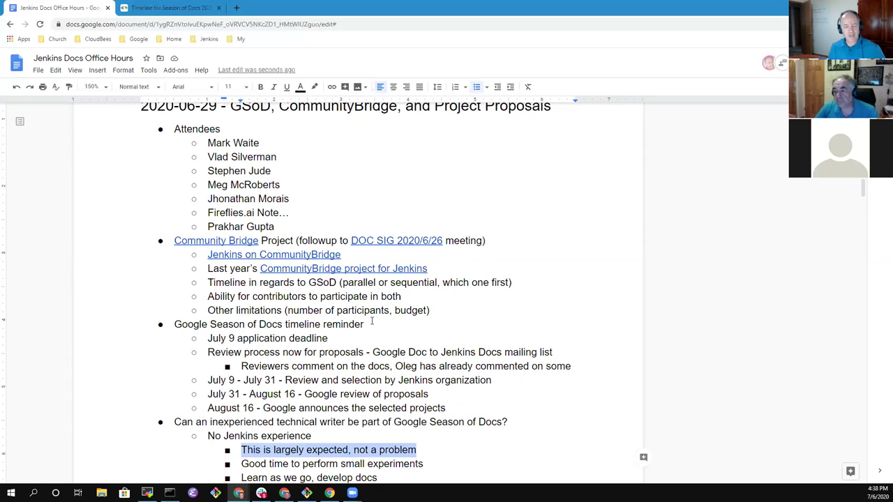
Step: Highlight the "No technical writing experience" bullet under the inexperienced writer question
key("Down")
key("Down")
key("Down")
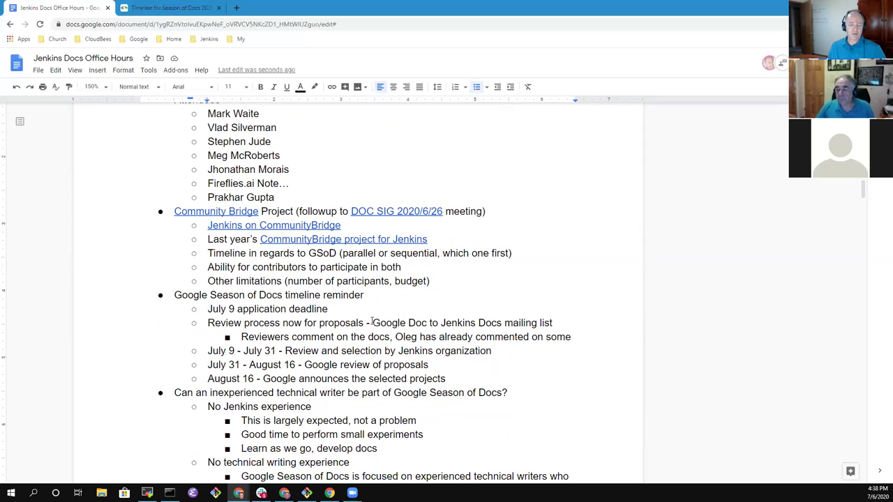
key("Down")
key("Down")
key("Up")
key("Up")
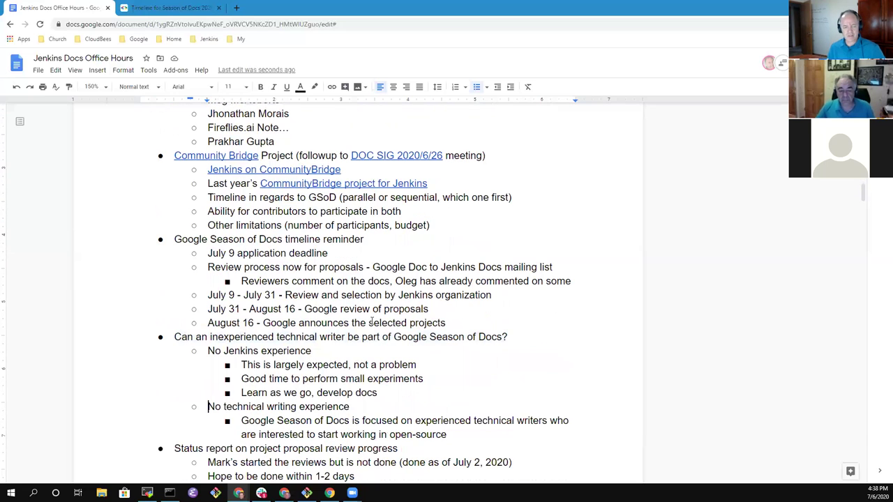
key("shift+End")
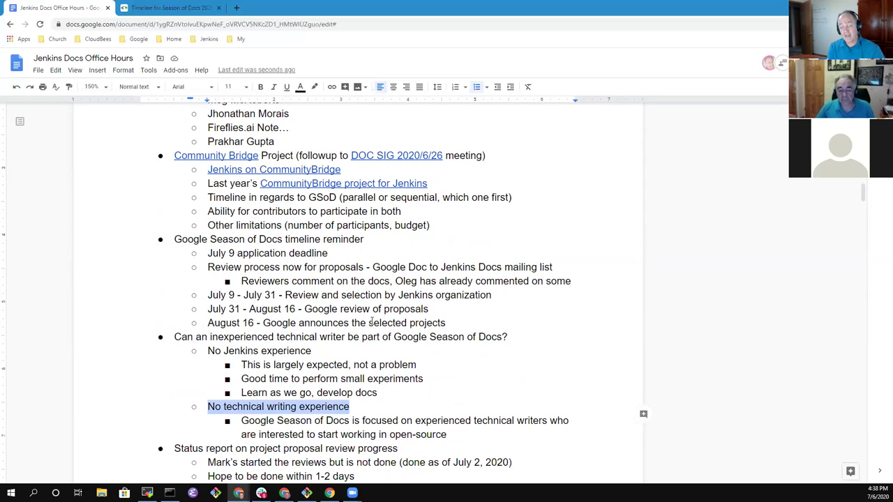
Step: Highlight "experienced technical writers who are interested to start working in open-source" in the answer about missing technical writing experience
key("Down")
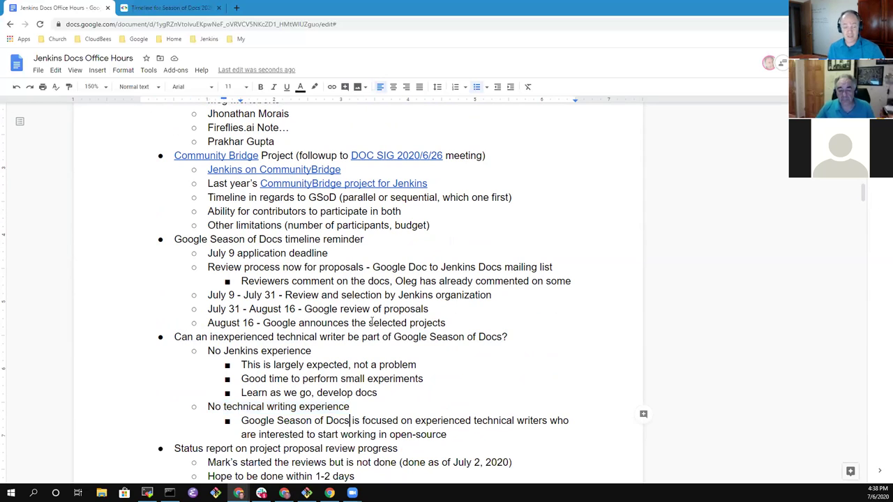
key("ctrl+Right")
key("ctrl+Right")
key("ctrl+Right")
key("ctrl+Right")
key("ctrl+shift+Right")
key("ctrl+shift+Right")
key("ctrl+shift+Right")
key("shift+Down")
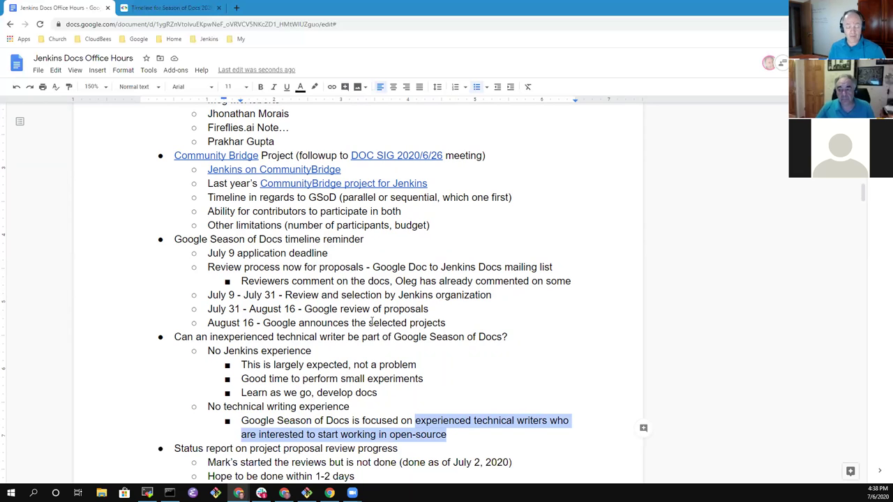
Step: Return to the "No technical writing experience" bullet and highlight it again
key("Up")
key("Up")
key("Up")
key("Down")
key("shift+End")
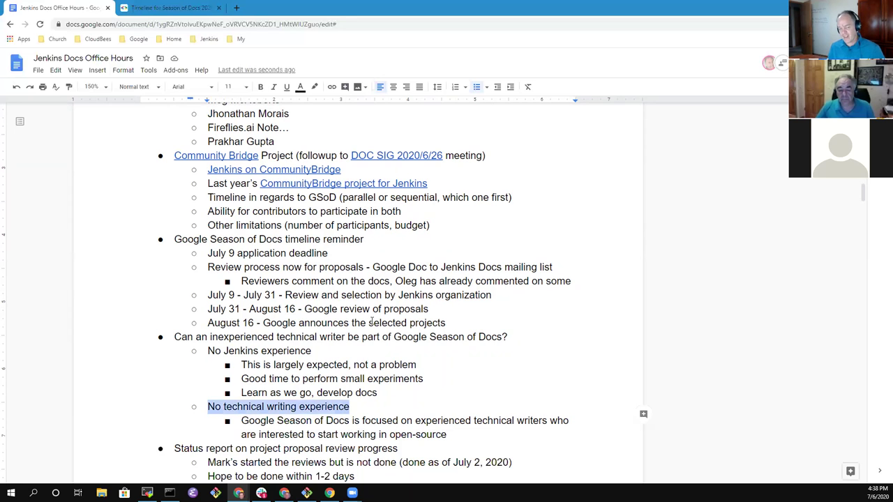
Step: Look over the next June 29 topic and highlight its bullet "Status report on project proposal review progress"
key("Down")
key("Down")
key("Down")
key("Down")
key("Down")
key("Down")
key("Down")
key("Down")
key("Down")
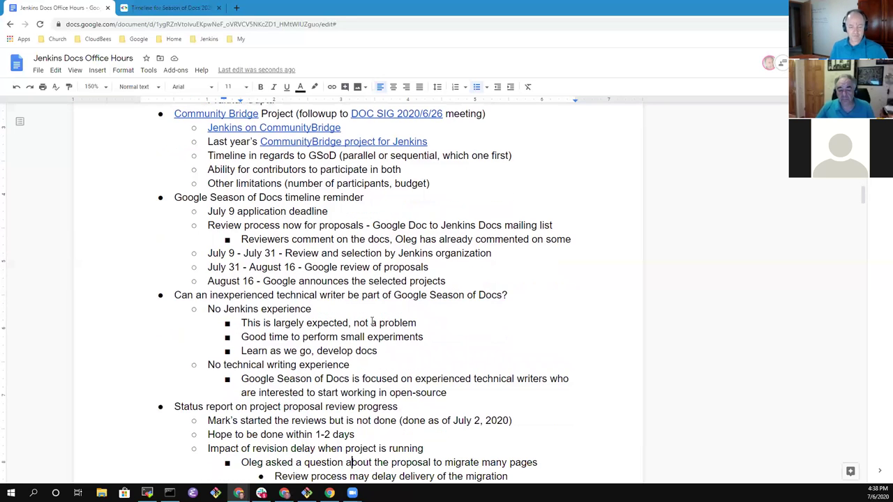
key("Up")
key("Up")
key("Up")
key("Up")
key("Up")
key("Up")
key("Up")
key("Down")
key("Down")
key("Up")
key("Home")
key("shift+End")
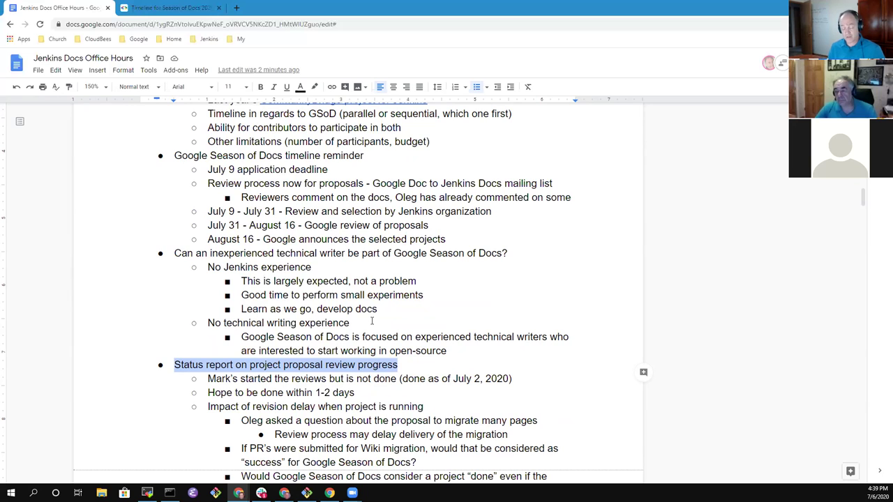
Step: In the "Working the next two days on reviews" bullet, highlight the question from "if I determine that a project needs to migrate" to its end
left_click(372, 321)
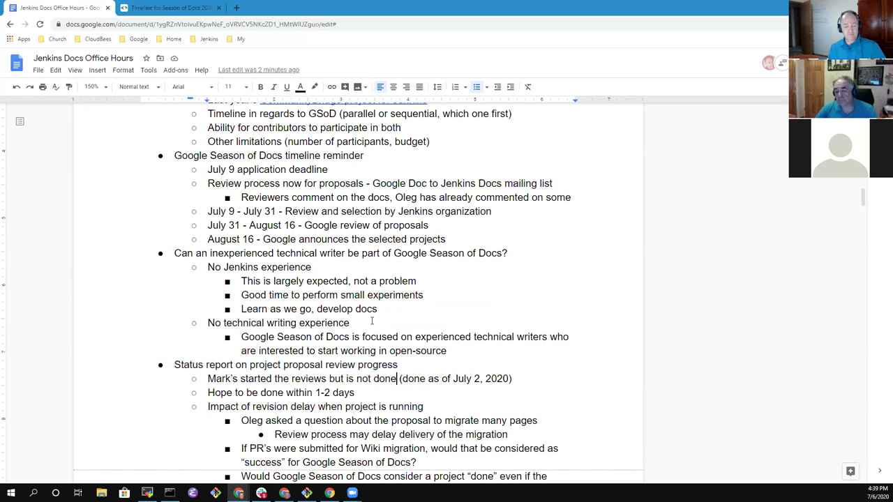
scroll(372, 320, "down", 2)
scroll(372, 321, "down", 2)
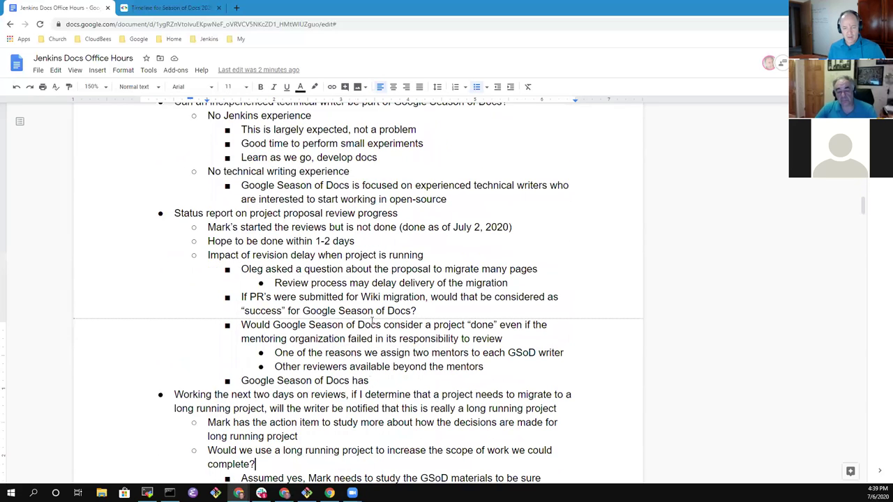
key("ctrl+Up")
key("ctrl+Right")
key("ctrl+Right")
key("ctrl+Right")
key("ctrl+Right")
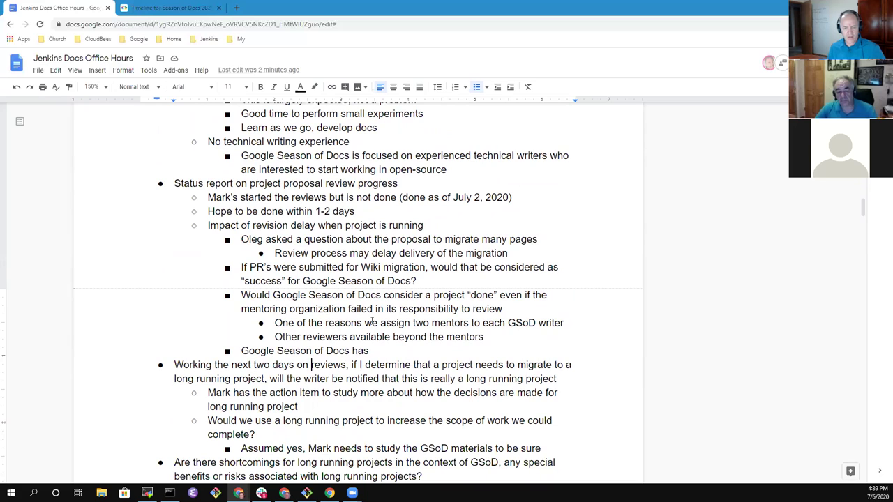
key("ctrl+Right")
key("ctrl+Right")
key("ctrl+shift+Down")
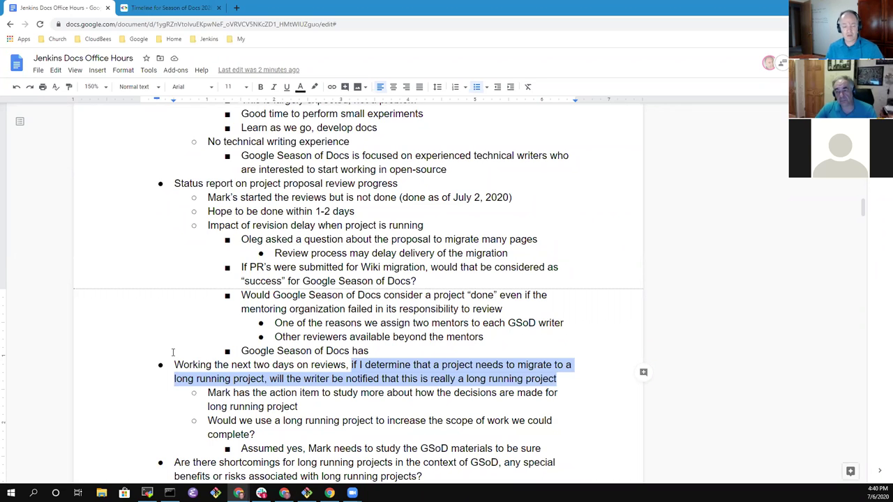
Step: Highlight the closing words "a long running project" in the bullet about notifying the writer
left_click(326, 404)
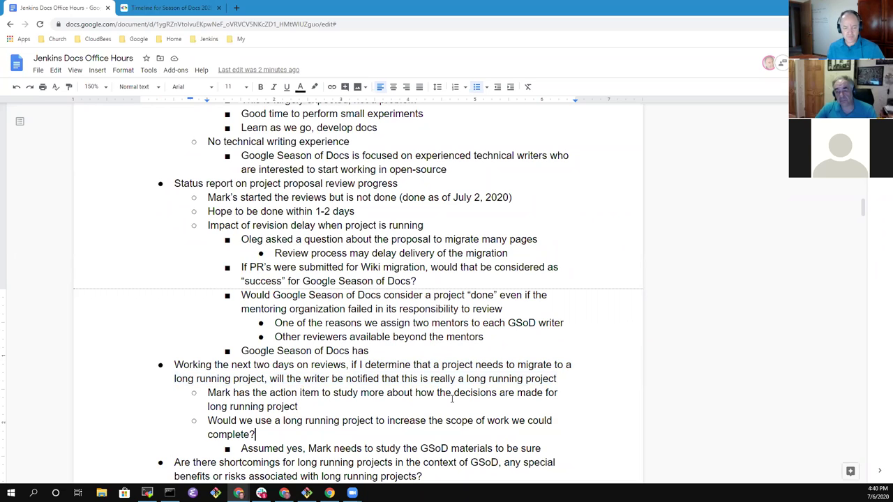
key("Up")
key("Up")
key("Up")
key("ctrl+Right")
key("End")
key("ctrl+shift+Left")
key("ctrl+shift+Left")
key("ctrl+shift+Left")
key("ctrl+shift+Left")
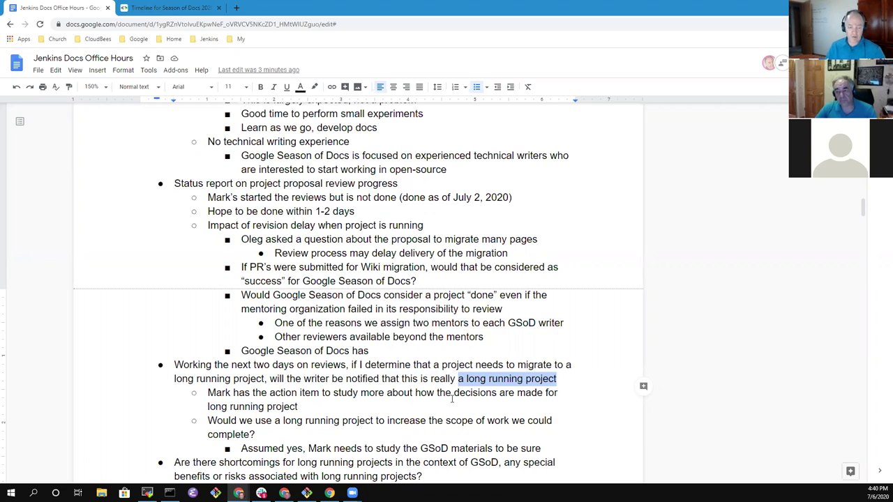
Step: Highlight the entire "Working the next two days on reviews" bullet across both of its lines
key("Up")
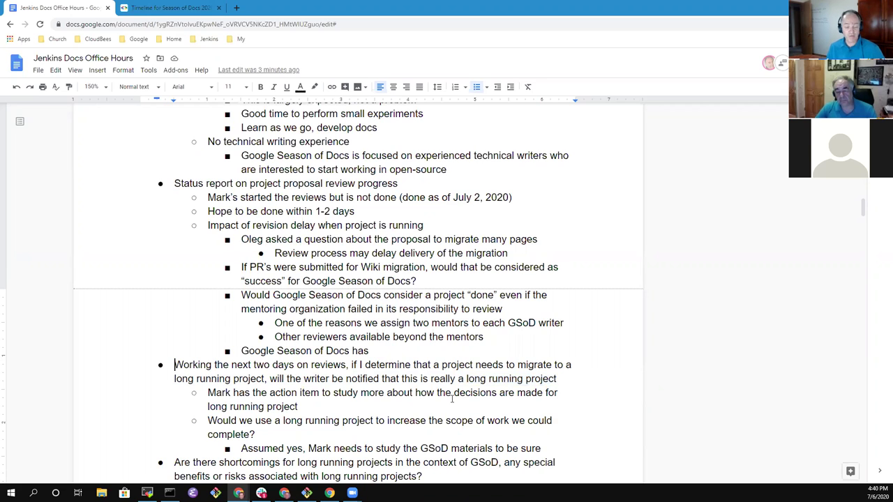
key("Home")
key("shift+Down")
key("shift+End")
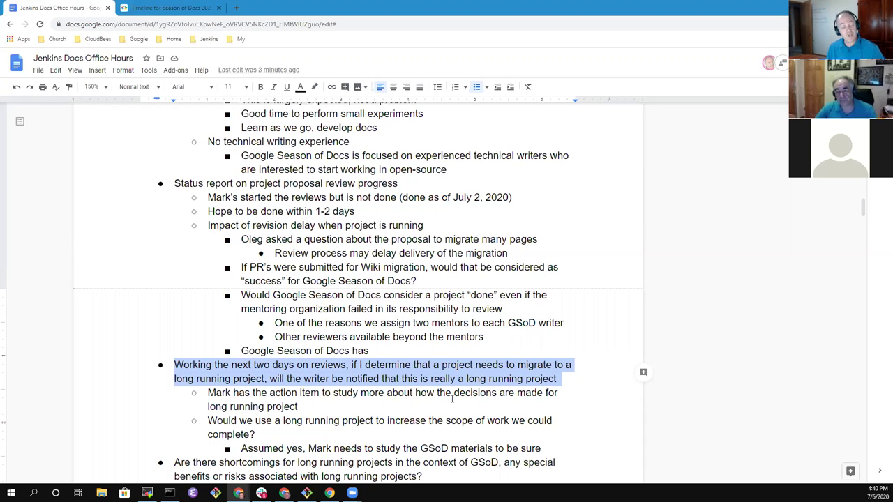
Step: Highlight the question "Are there shortcomings for long running projects in the context of GSoD, any special benefits or risks associated with long running projects?"
key("Down")
key("Down")
key("Down")
key("Down")
key("Down")
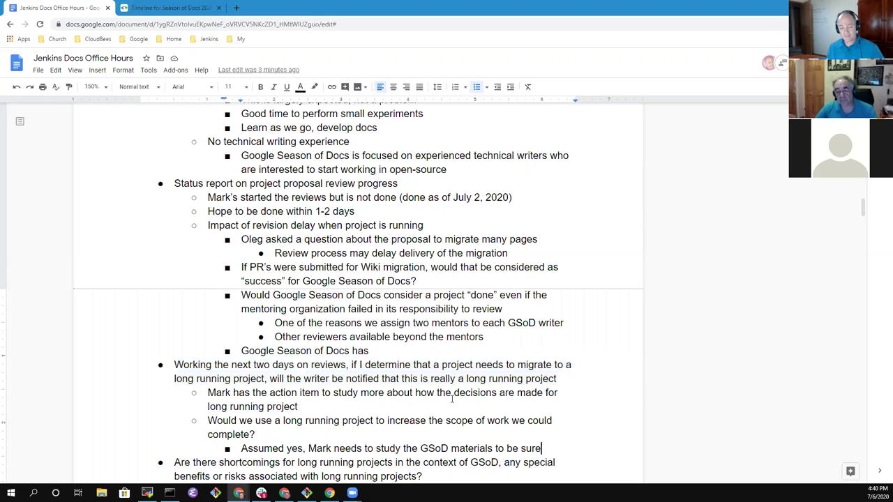
scroll(452, 397, "down", 3)
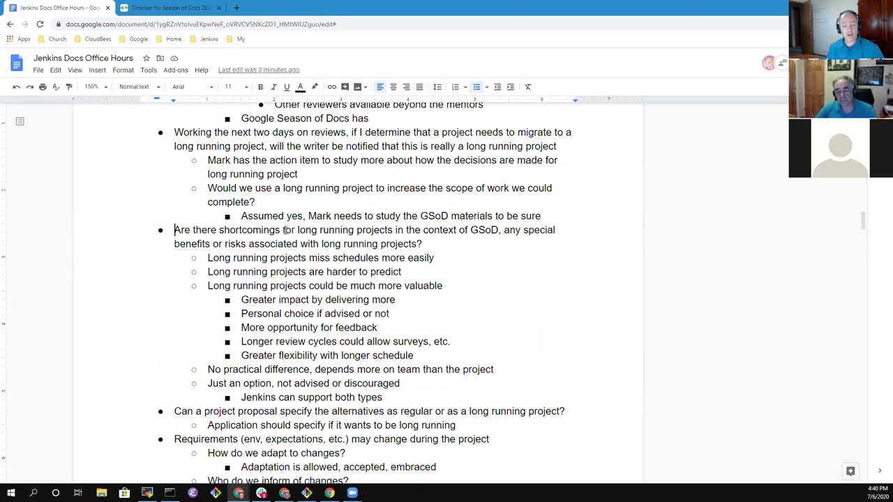
triple_click(285, 230)
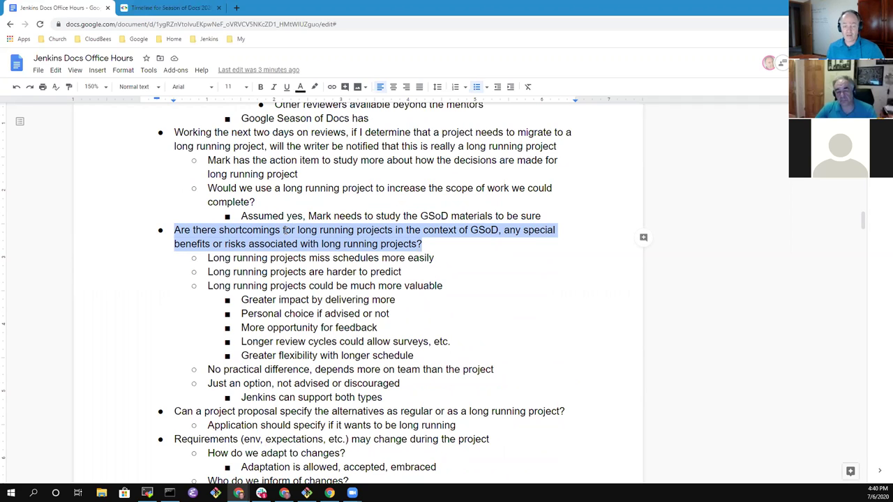
Step: Highlight the answer "Long running projects miss schedules more easily", then clear the selection
key("Down")
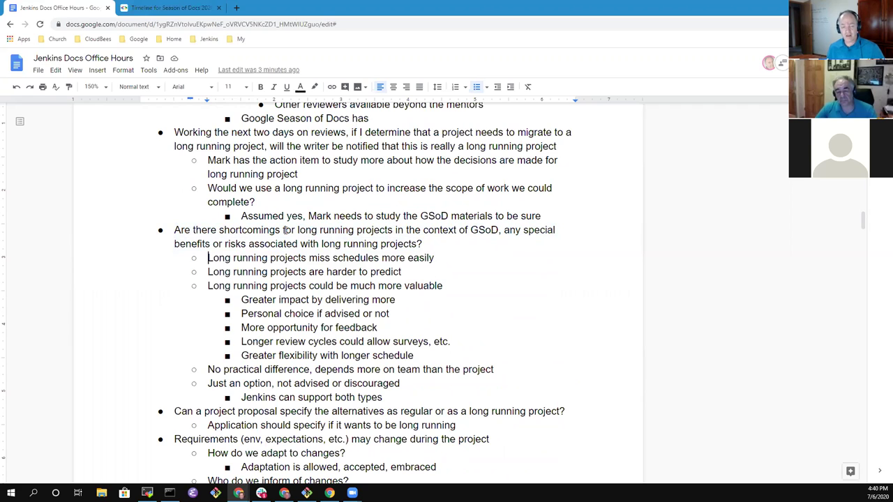
key("shift+End")
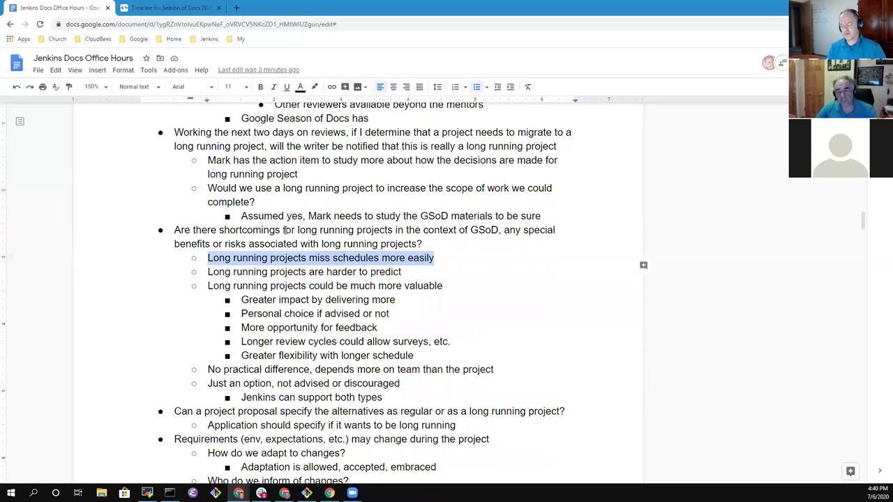
key("Left")
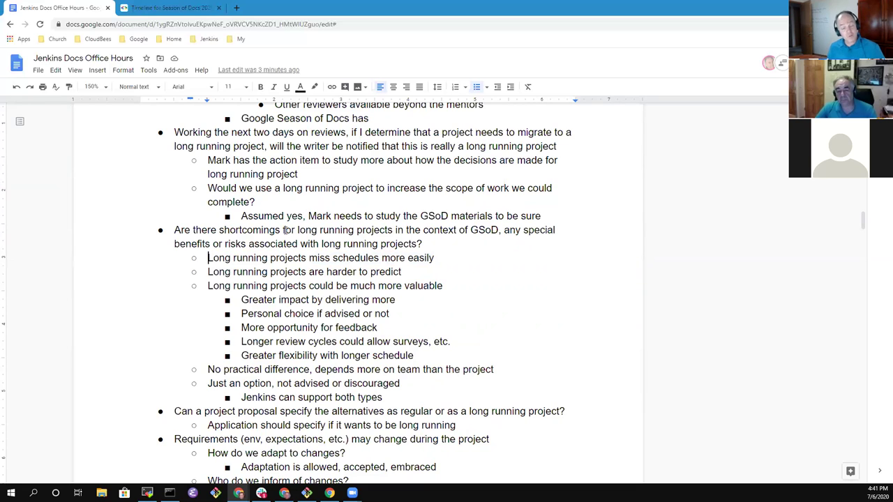
Step: Highlight the answer "No practical difference, depends more on team than the project" under the long running projects question
key("Down")
key("Down")
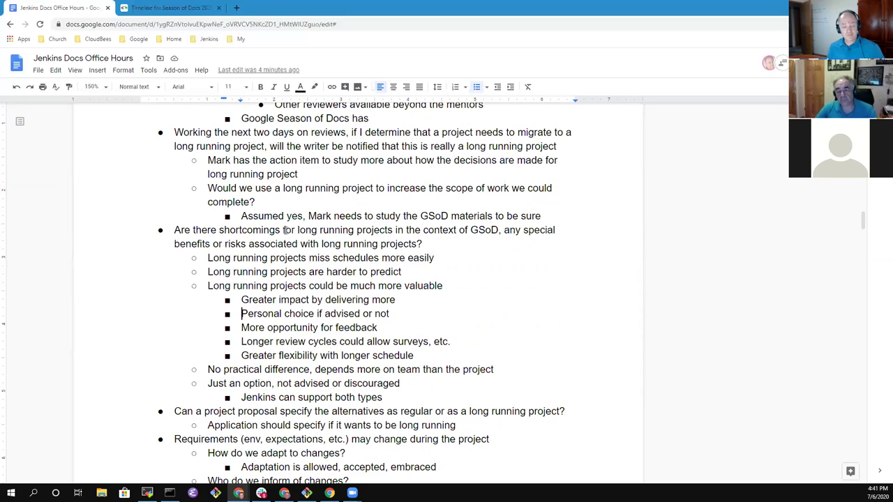
key("Down")
key("Down")
key("Down")
key("shift+End")
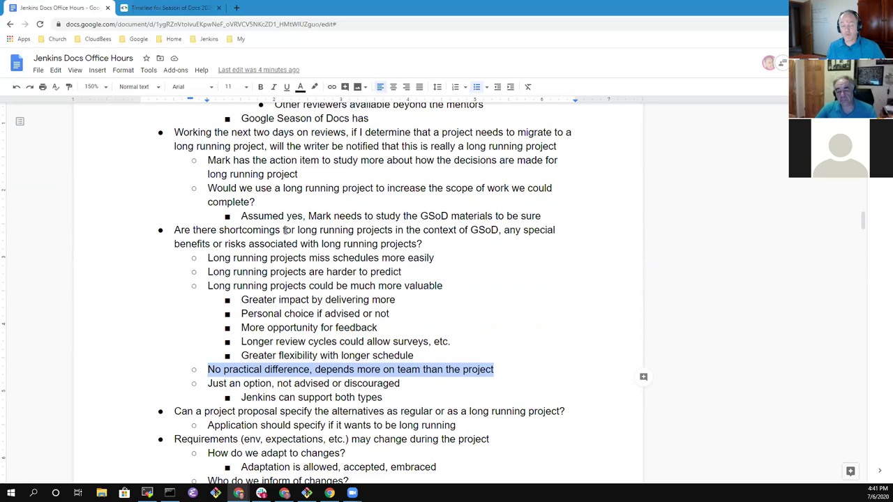
Step: Highlight the question "Can a project proposal specify the alternatives as regular or as a long running project?"
key("Down")
key("Down")
key("Down")
key("Down")
key("Down")
key("Down")
key("Down")
key("Down")
key("Up")
key("Up")
key("Up")
key("Up")
key("Home")
key("Up")
key("Home")
key("shift+End")
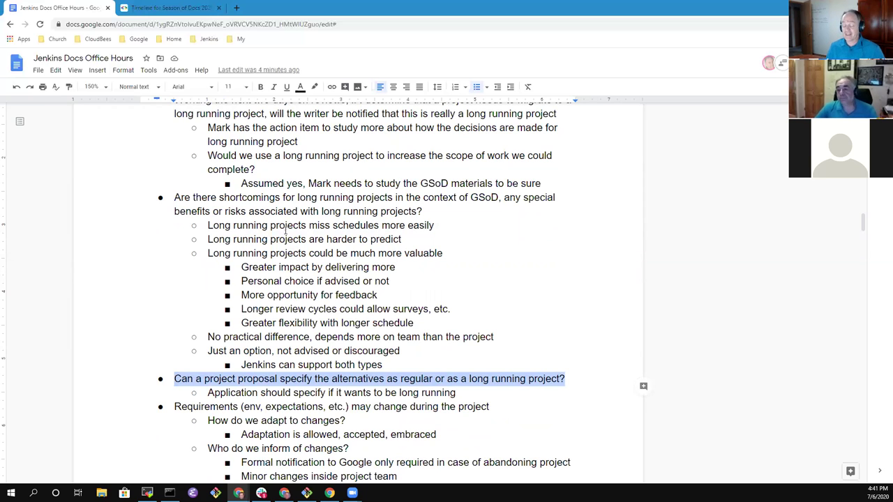
Step: Clear the selection and place the cursor at the end of the answer "Application should specify if it wants to be long running"
key("Down")
key("Down")
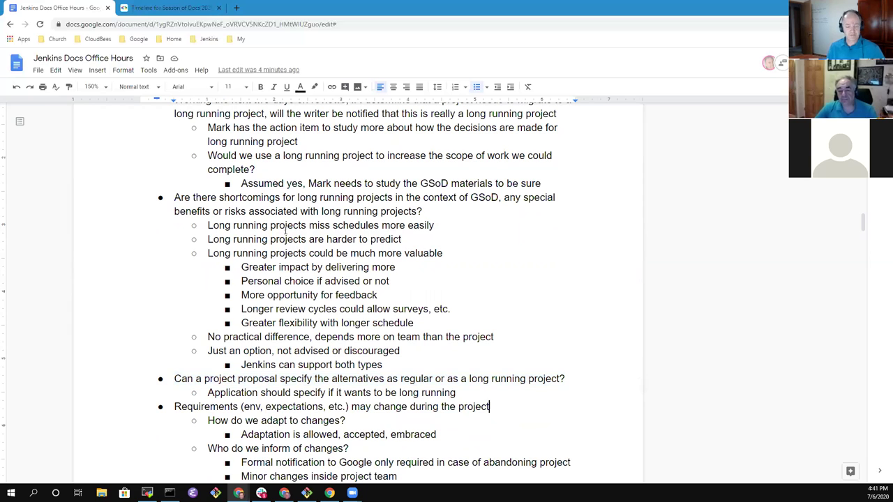
key("Up")
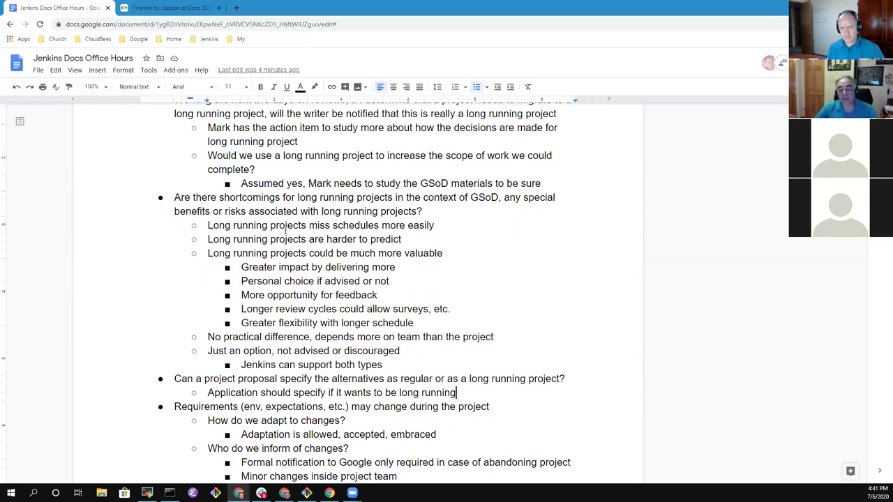
Step: Examine the notes on changing requirements and the upcoming mentor meeting, down to the question about technical writers acting as mentors
key("Down")
key("Down")
key("Down")
key("Down")
key("Down")
key("Down")
key("Down")
key("Down")
key("Down")
key("Down")
key("Down")
key("Down")
key("Down")
key("Down")
key("Down")
key("Down")
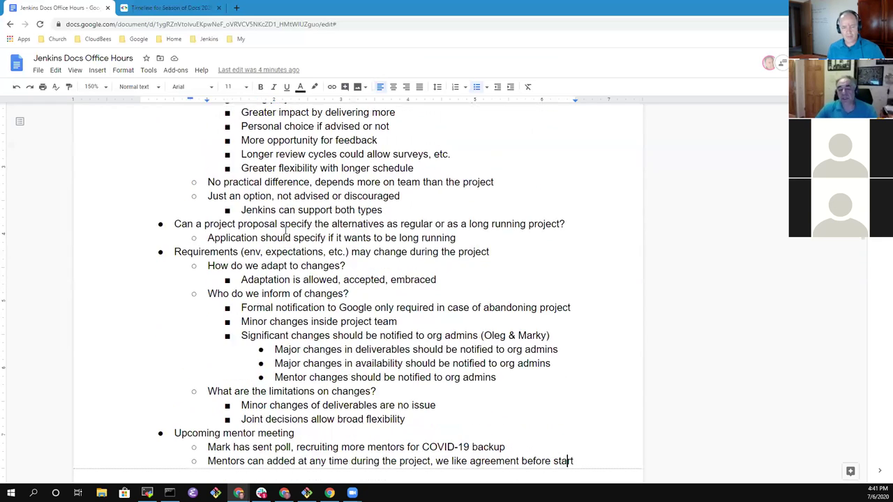
key("Down")
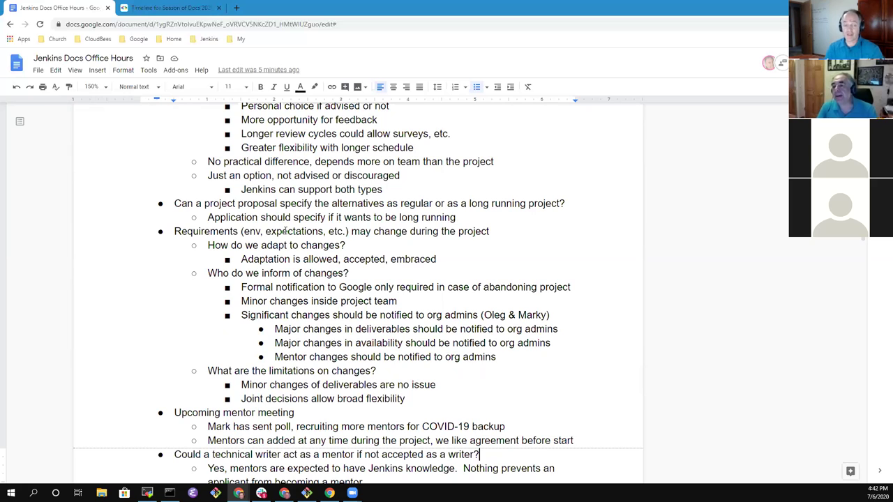
Step: Go back up to the bullet "Requirements (env, expectations, etc.) may change during the project" and highlight it
key("Up")
key("Up")
key("Up")
key("Up")
key("Up")
key("Up")
key("Up")
key("Up")
key("Up")
key("Up")
key("Up")
key("Up")
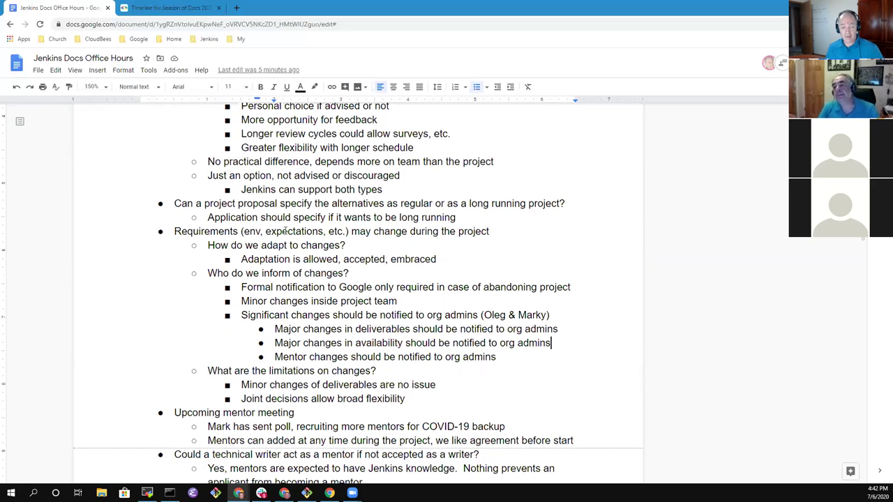
key("Up")
key("Up")
key("Up")
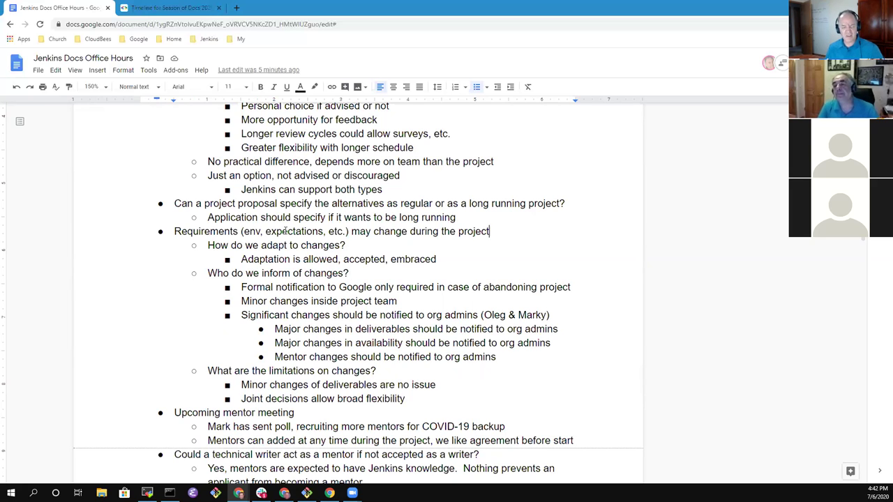
key("Home")
key("shift+End")
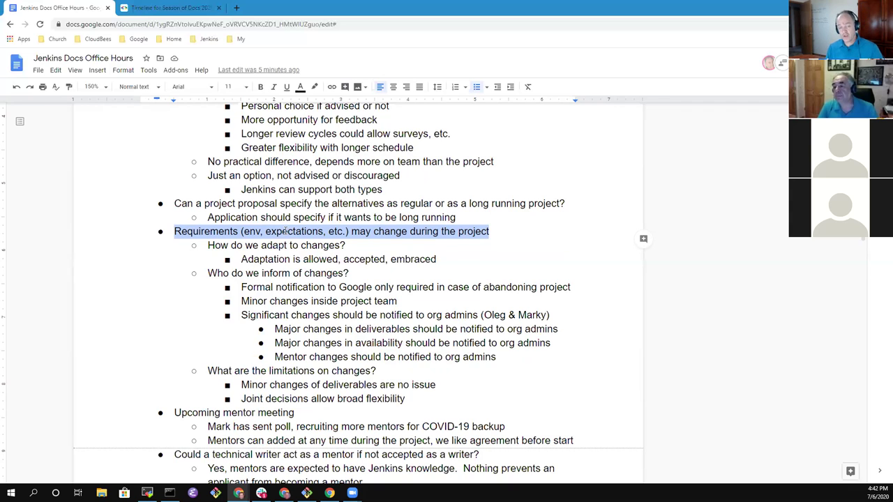
Step: Highlight the answer "Formal notification to Google only required in case of abandoning project"
key("Down")
key("Down")
key("Down")
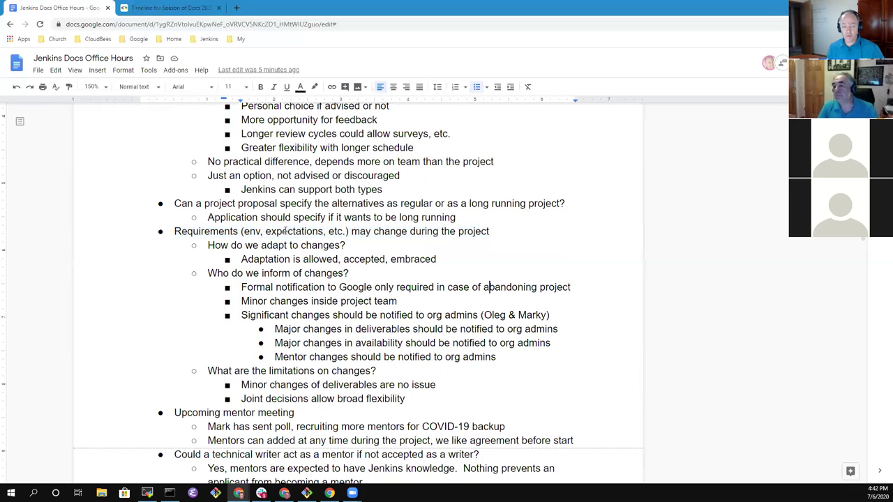
key("Home")
key("shift+End")
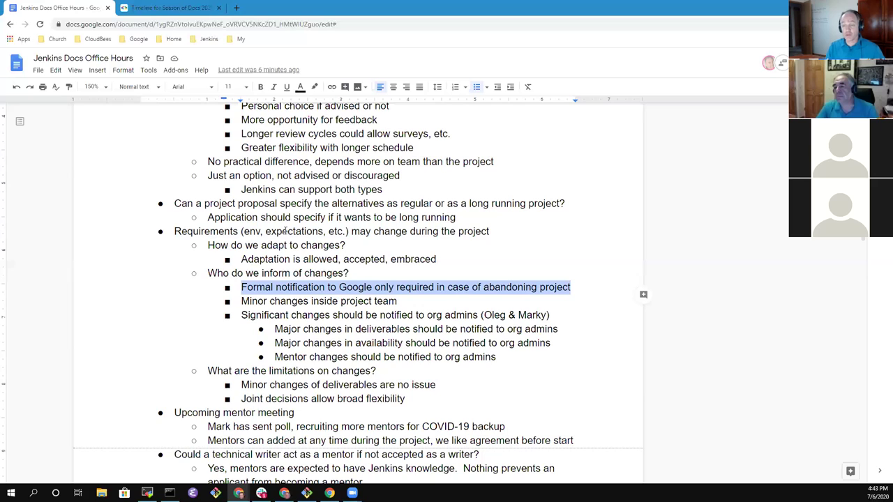
Step: Highlight the bullet "Requirements (env, expectations, etc.) may change during the project" again
left_click(376, 291)
left_click(374, 232)
key("shift+End")
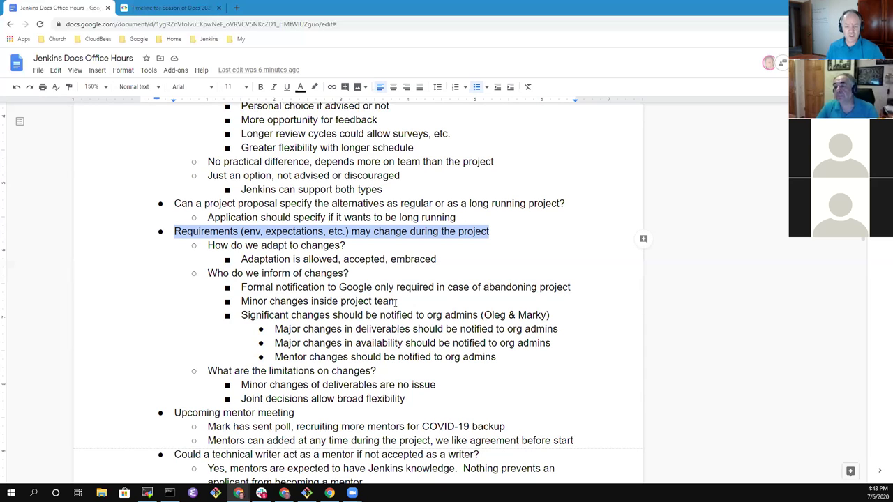
Step: Highlight the answer "Minor changes inside project team" under "Who do we inform of changes?"
left_click(488, 287)
left_click(396, 302)
key("shift+Home")
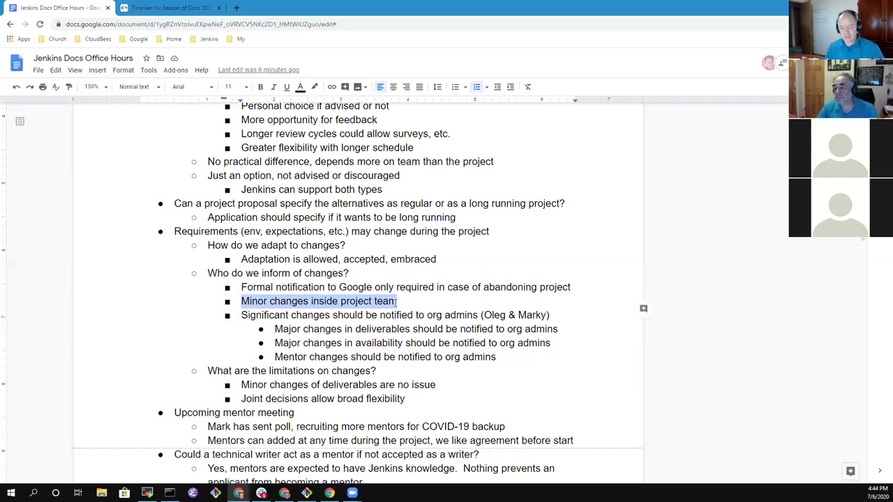
Step: Highlight the whole answer about notifying significant changes to the org admins
key("Down")
key("Home")
key("shift+End")
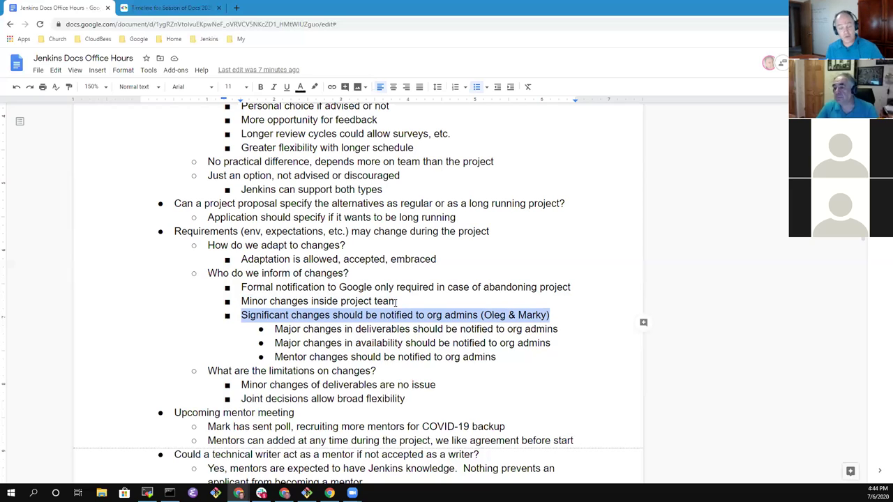
key("Left")
key("shift+End")
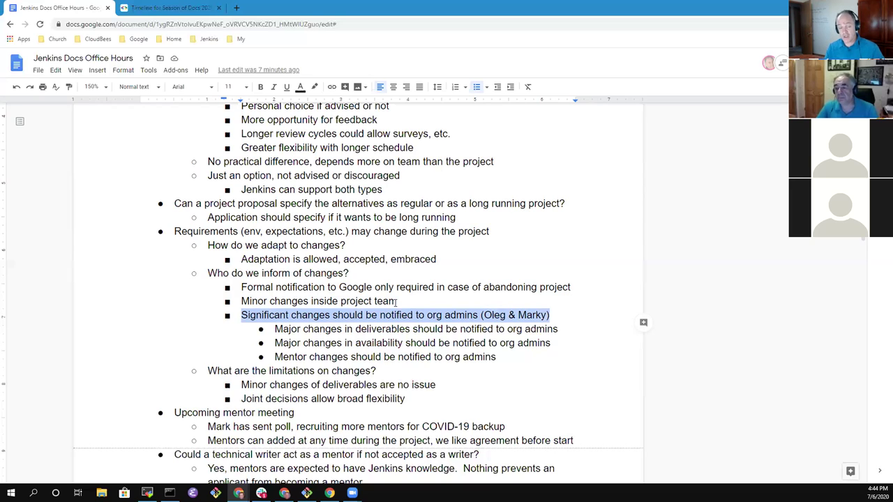
Step: Return to the answer "Formal notification to Google only required in case of abandoning project" and highlight it
key("Left")
key("Up")
key("Up")
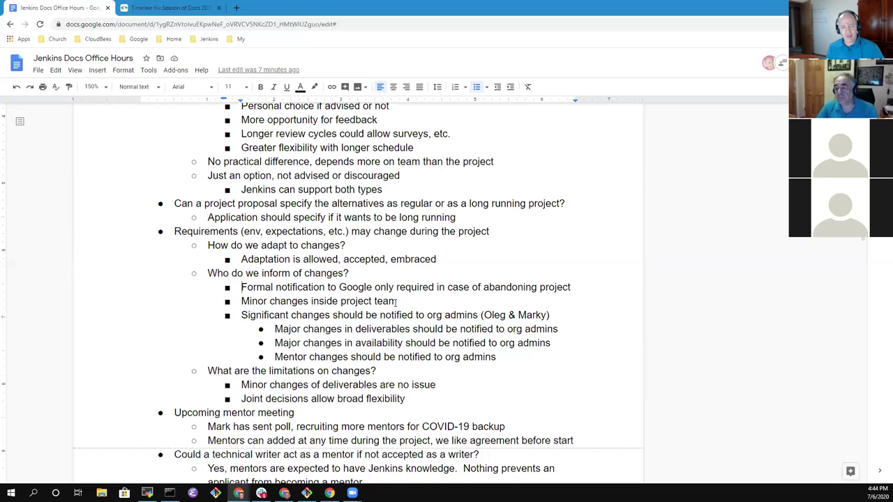
key("shift+End")
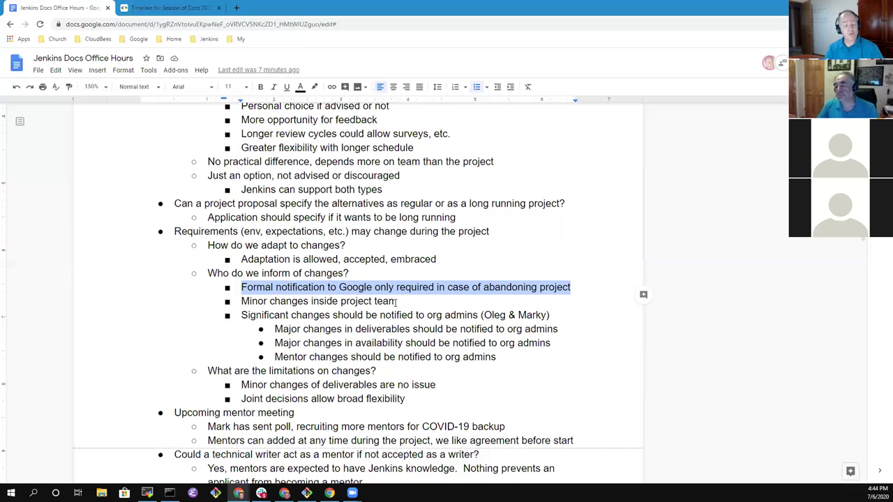
Step: Highlight the question "Could a technical writer act as a mentor if not accepted as a writer?"
left_click(396, 301)
key("Down")
key("Down")
key("Down")
key("Down")
key("Down")
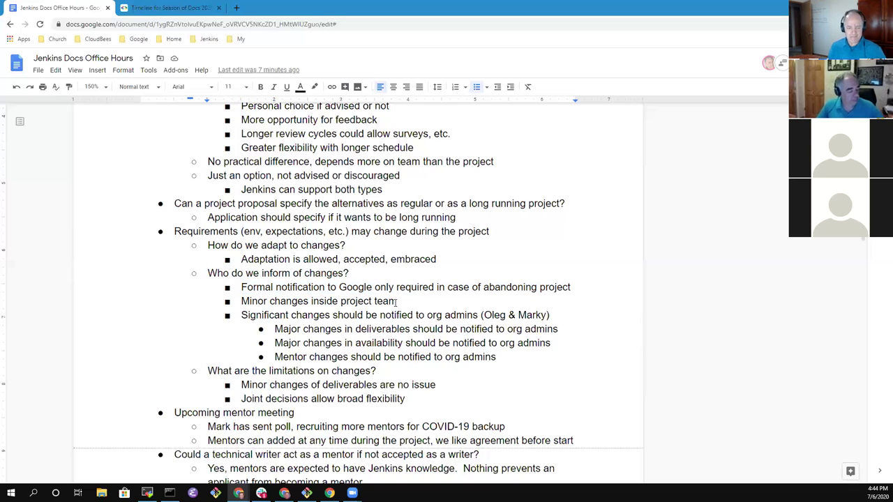
key("Down")
key("Down")
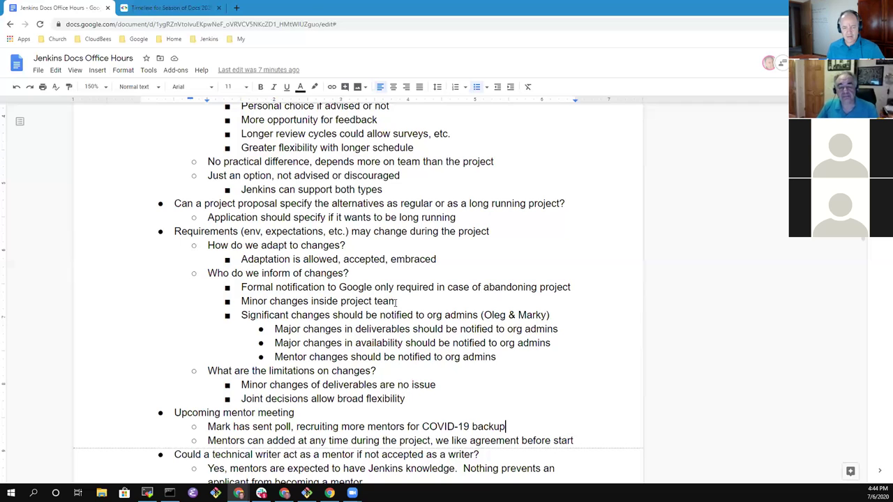
key("Down")
key("Down")
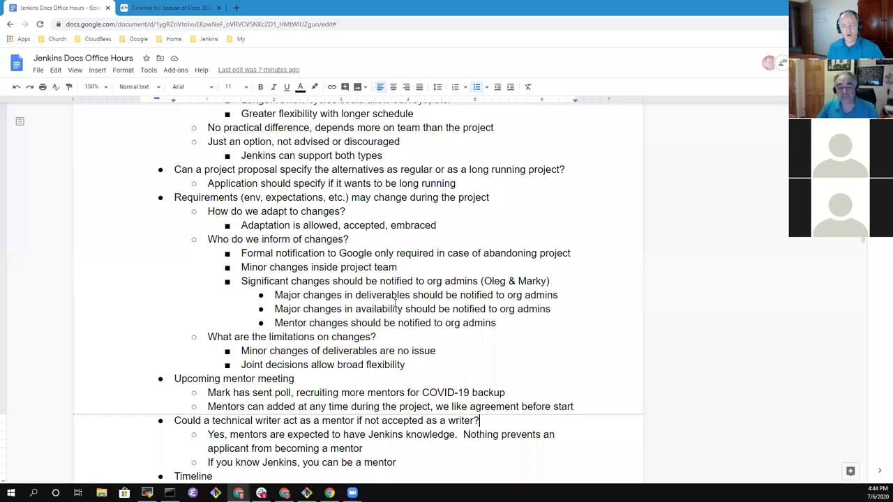
key("shift+End")
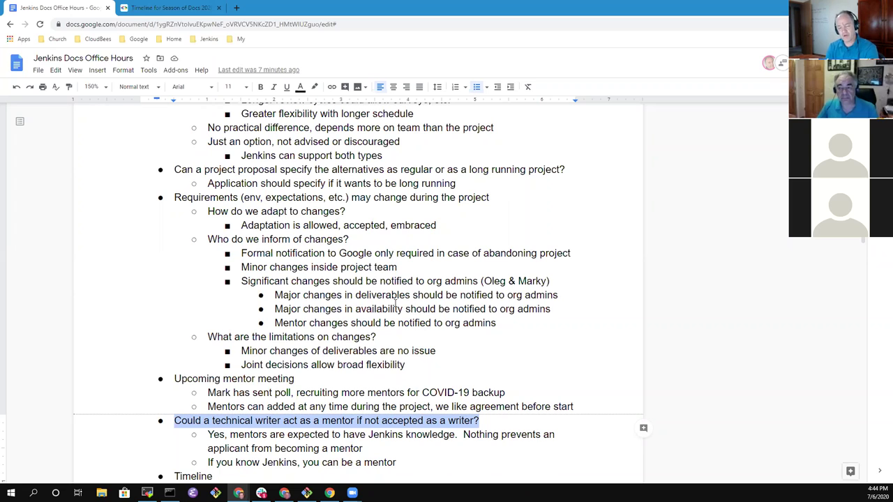
Step: Clear the selection and place the cursor at the start of the answer "Yes, mentors are expected to have Jenkins knowledge"
key("Down")
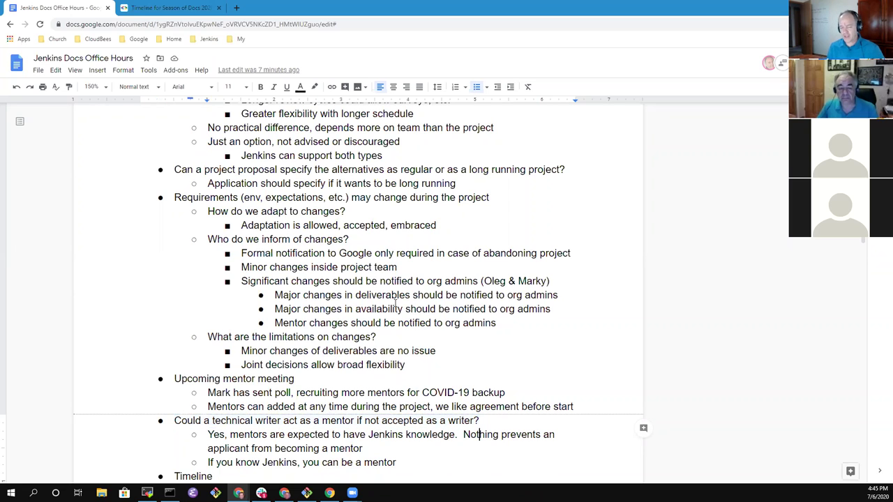
key("Down")
key("Up")
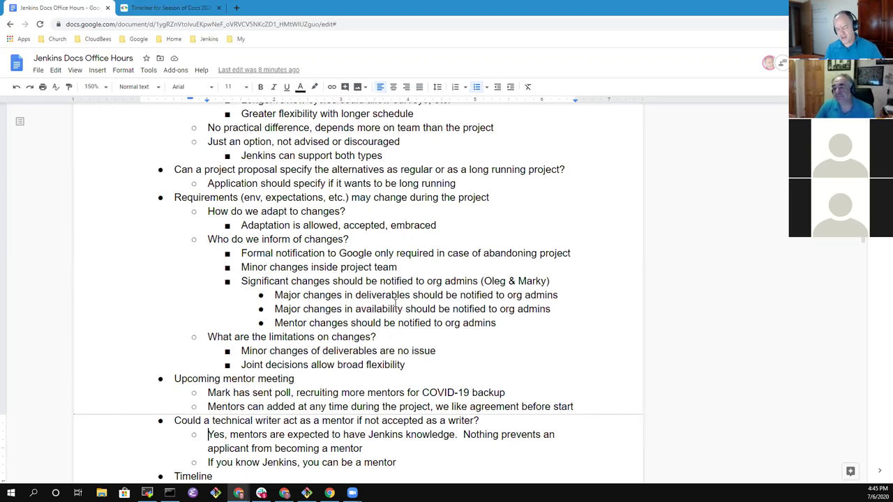
Step: Examine the Timeline notes about the July meetings and office hours
key("Down")
key("Down")
key("Down")
key("Down")
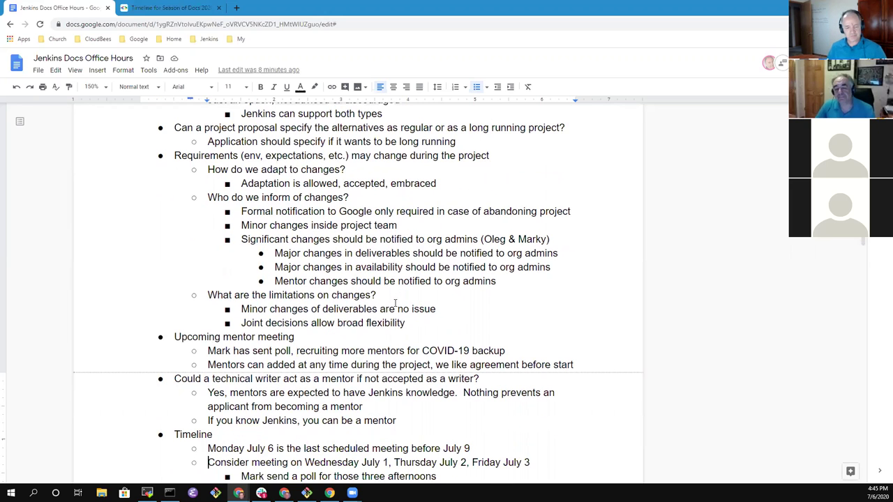
key("Down")
key("Down")
key("Down")
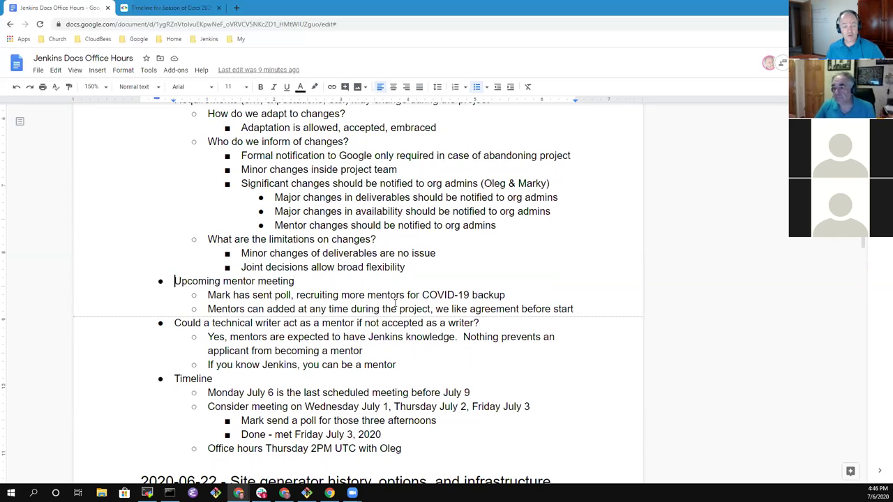
Step: Clear the whole-document selection and highlight the bullet "Upcoming mentor meeting" in the June 29 notes
scroll(394, 303, "down", 10)
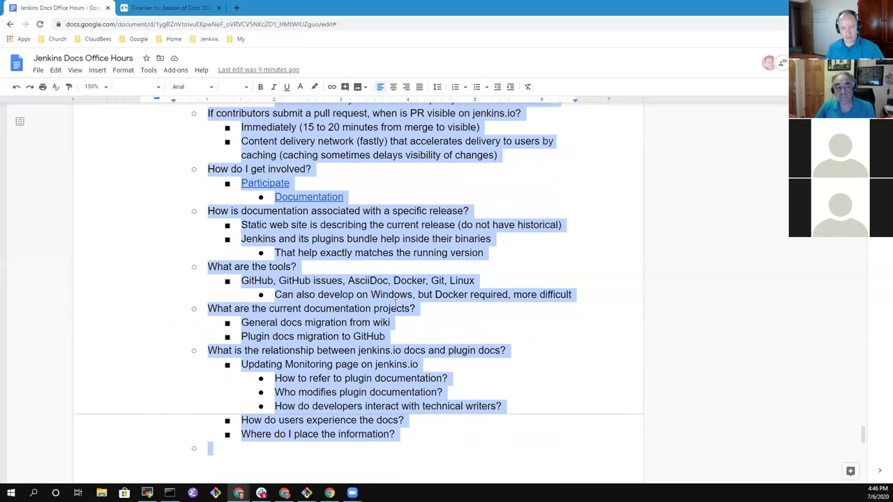
key("ctrl+Home")
scroll(395, 303, "down", 15)
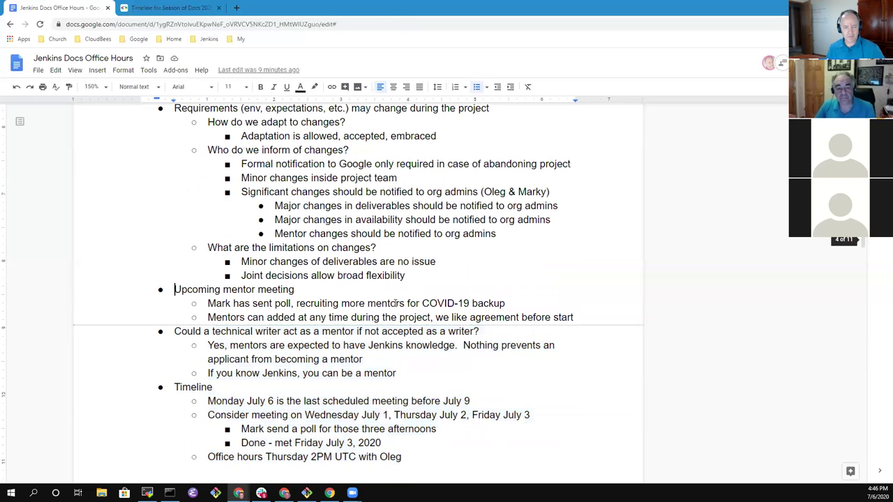
scroll(369, 303, "down", 5)
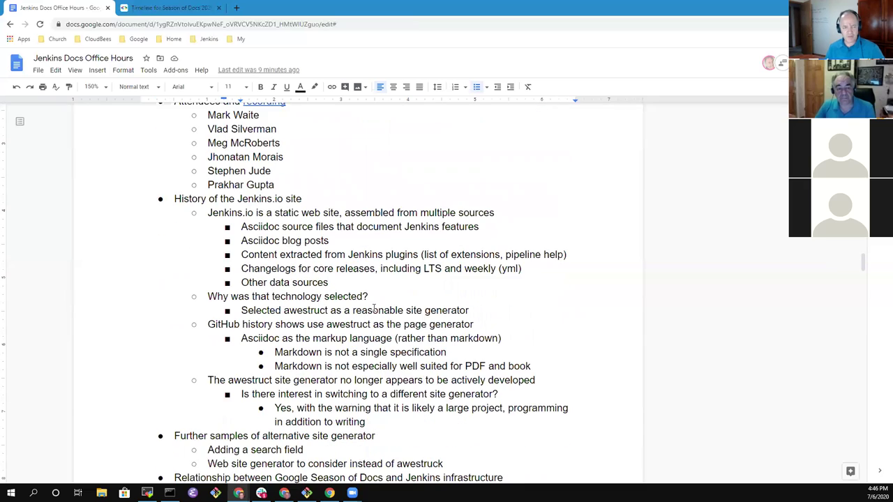
scroll(369, 306, "down", 15)
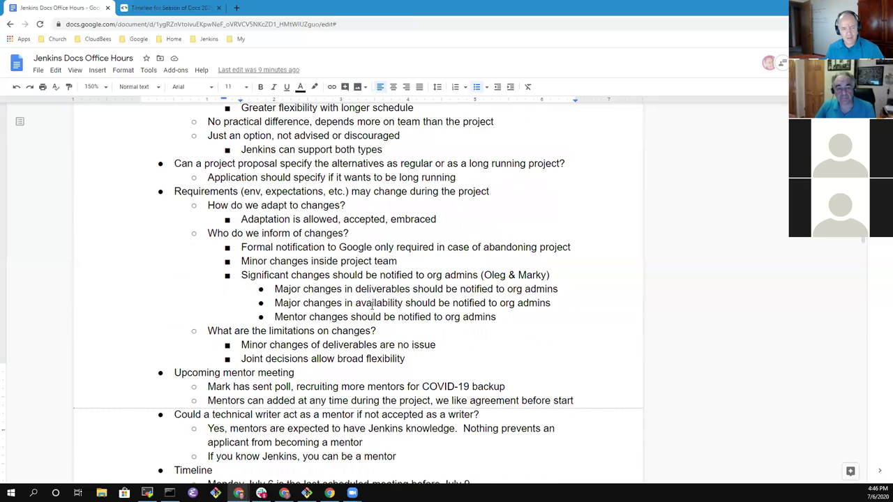
scroll(265, 307, "up", 4)
scroll(161, 307, "down", 5)
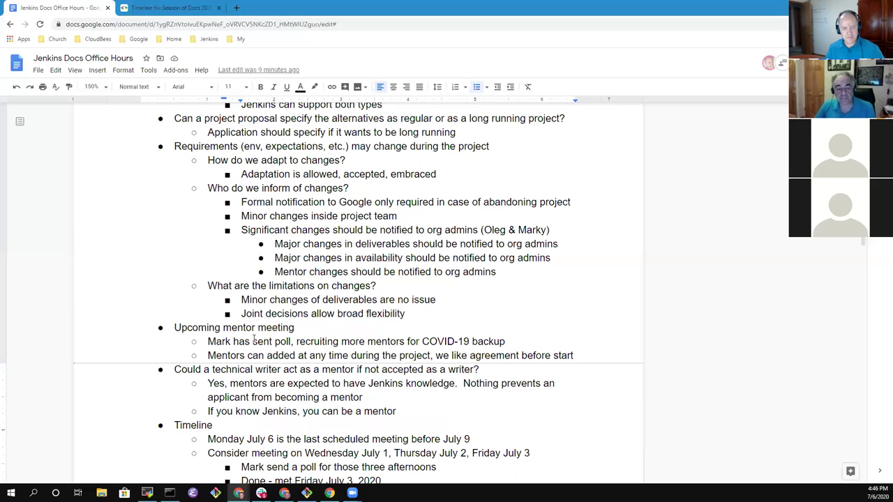
triple_click(235, 331)
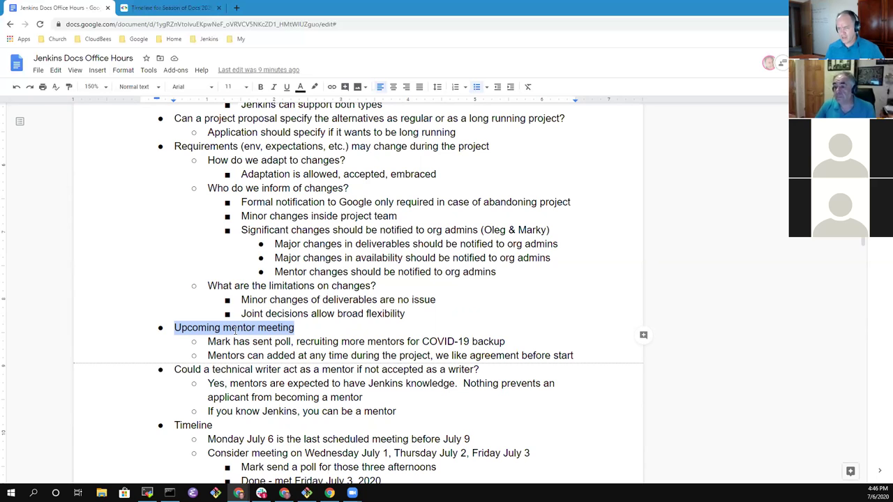
Step: Start a web search for "Google Season of" in a new browser tab
left_click(235, 8)
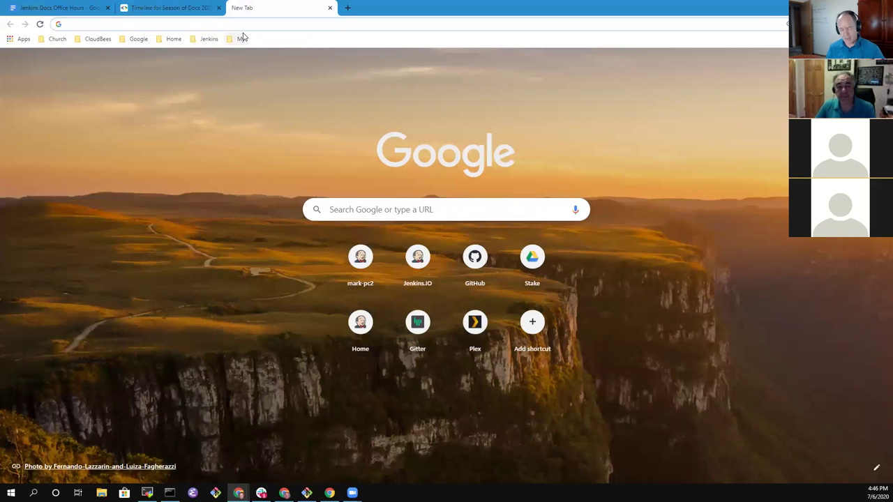
type("G")
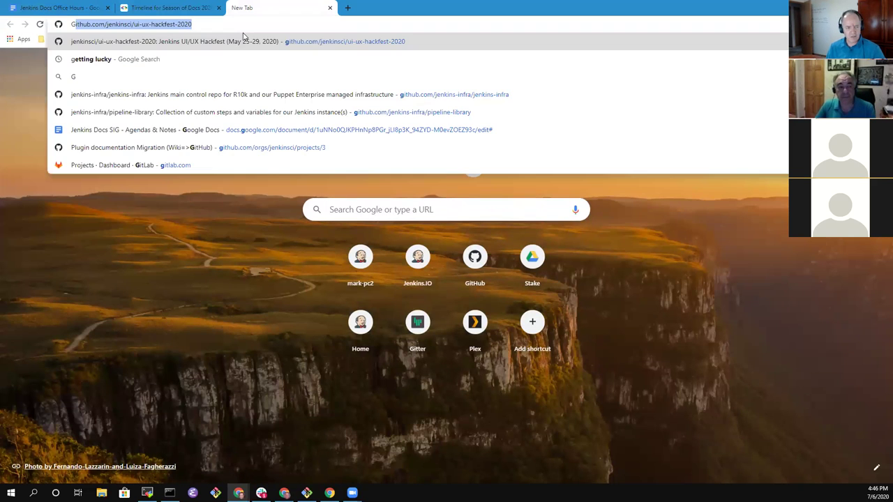
type("oogle Season ")
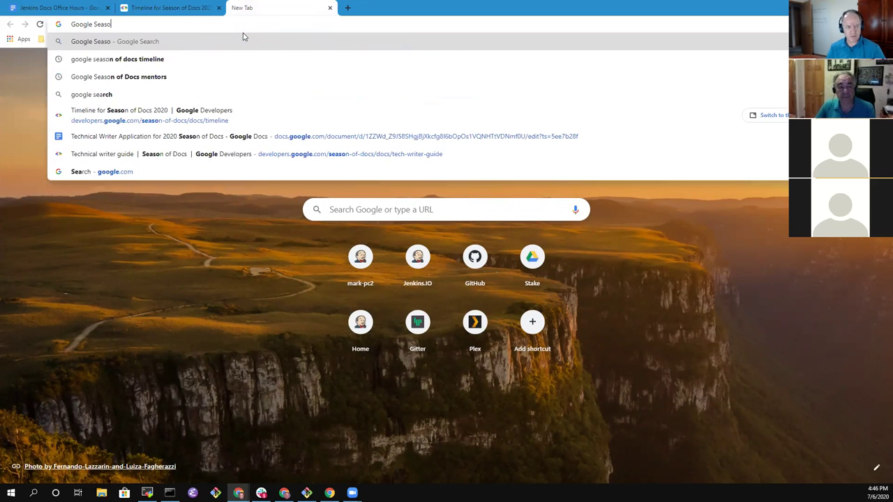
type("of")
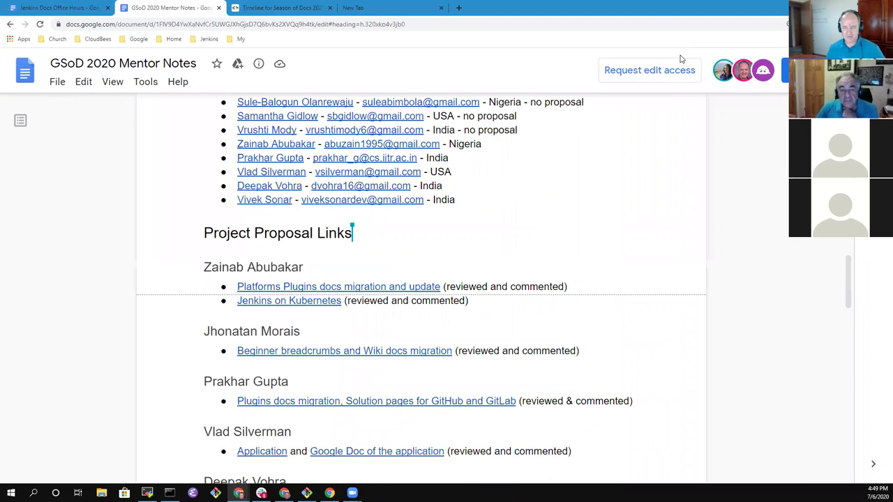
Step: Go to the start of the GSoD 2020 Mentor Notes and briefly highlight the "Project Proposal Links" contents entry
scroll(384, 338, "up", 20)
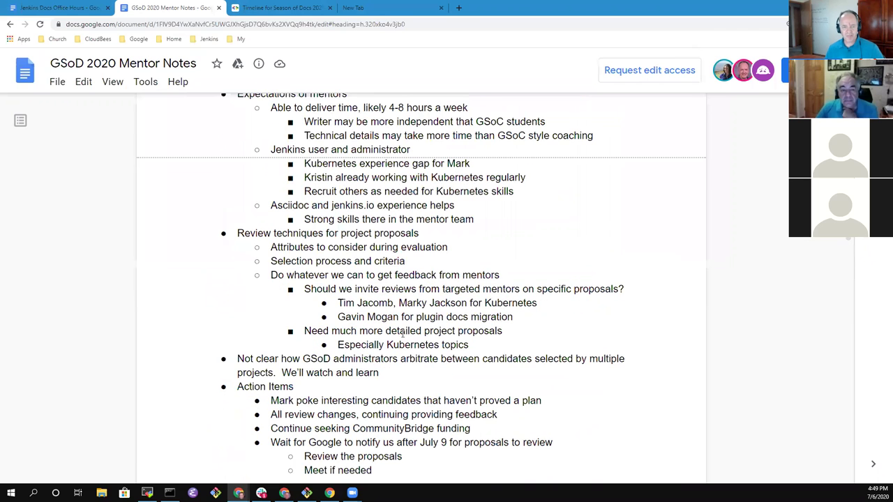
scroll(376, 307, "up", 2)
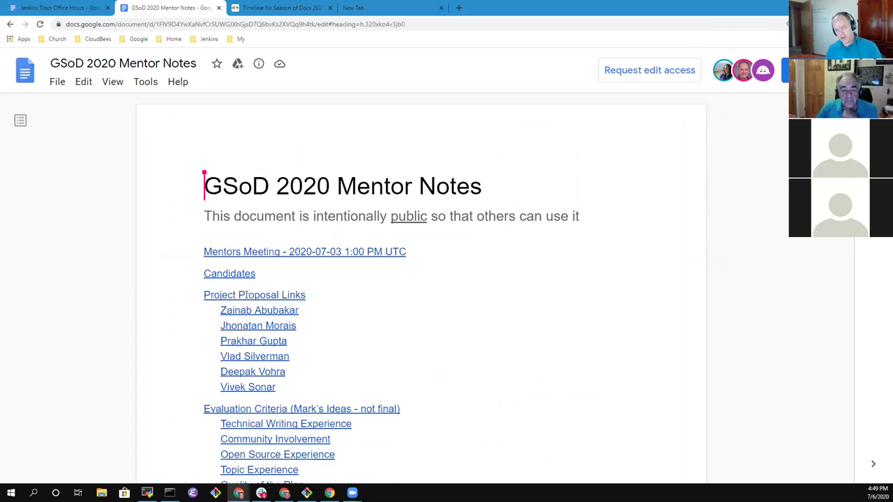
left_click_drag(305, 295, 138, 301)
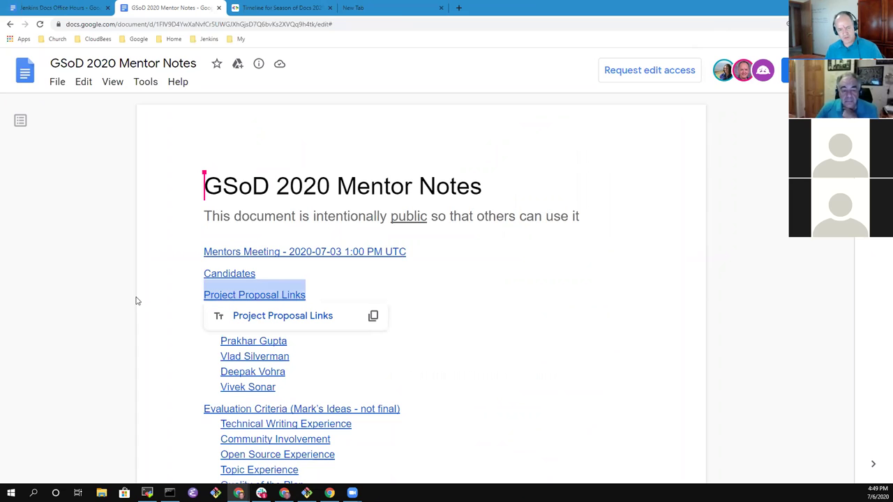
left_click(500, 290)
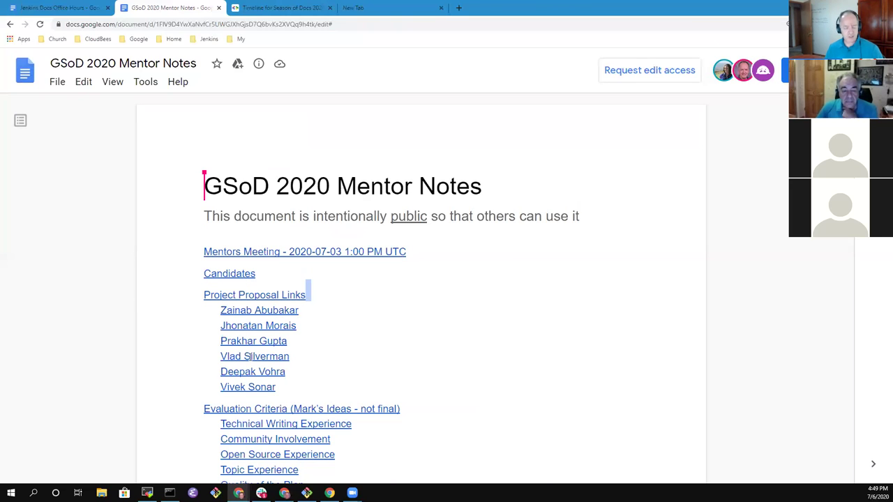
Step: Jump from the table of contents to the Evaluation Criteria section and review its criteria through Mentor Interest
left_click(306, 409)
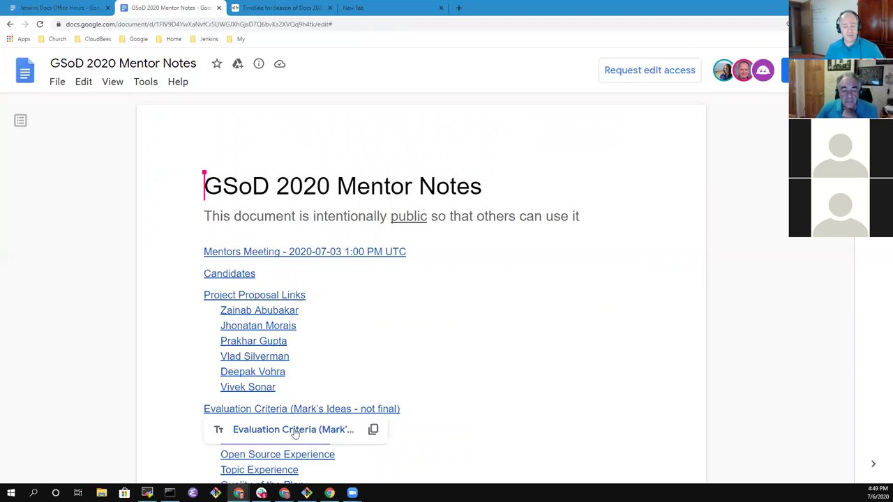
left_click(294, 430)
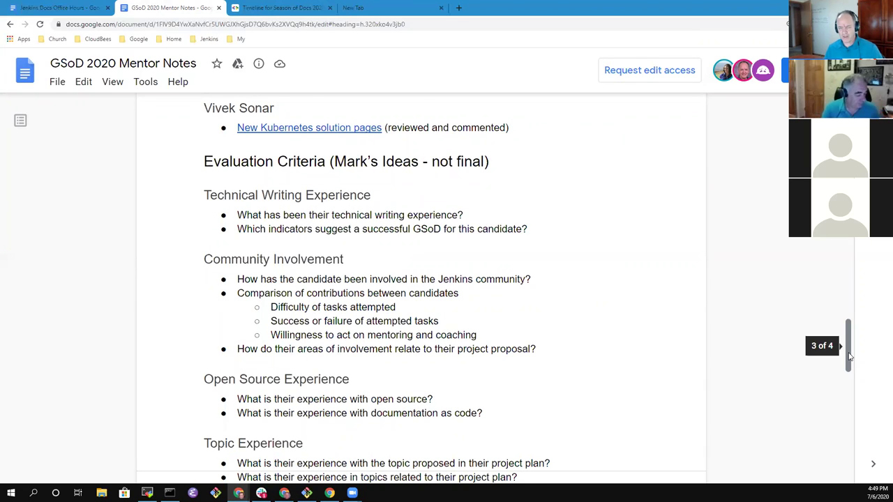
scroll(849, 357, "down", 2)
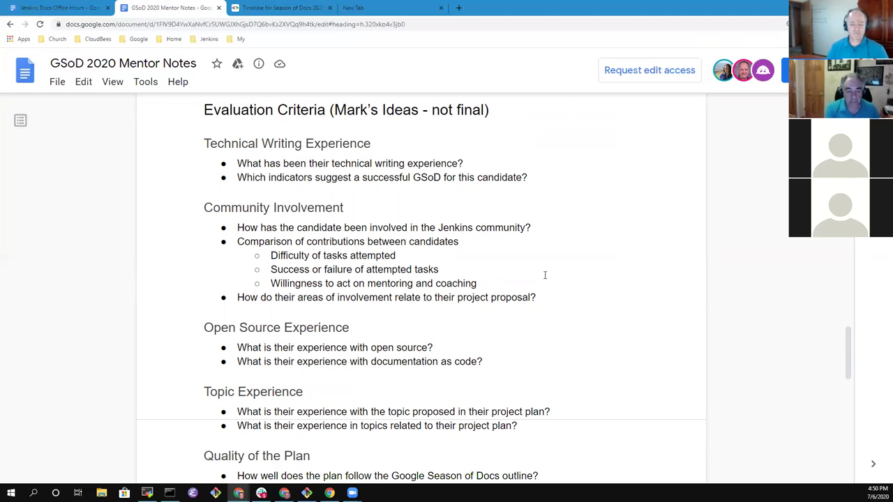
scroll(503, 350, "down", 1)
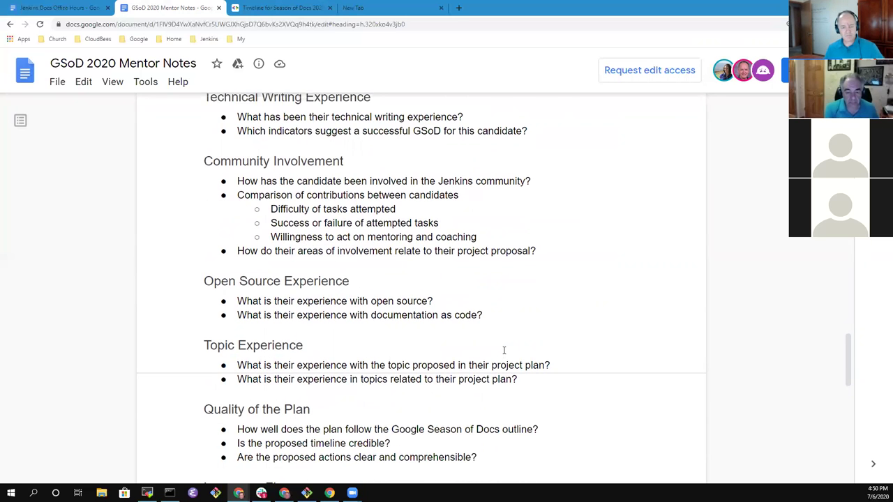
scroll(503, 350, "down", 2)
scroll(522, 370, "down", 1)
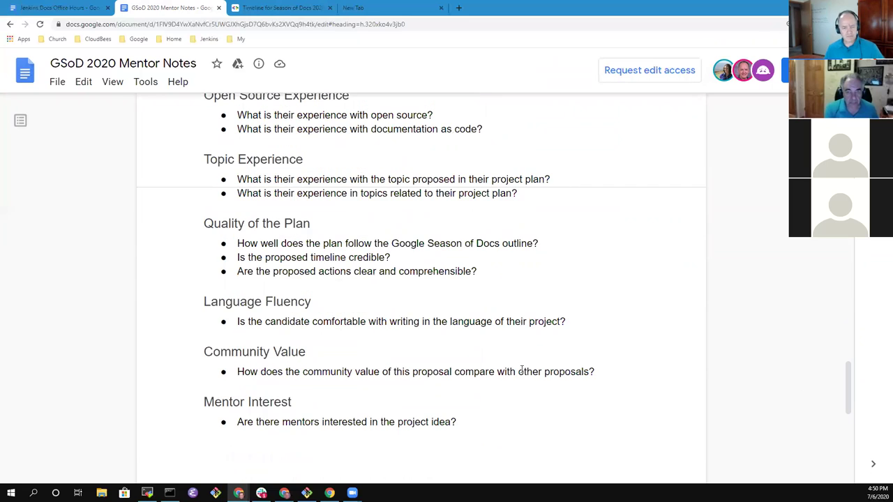
Step: Highlight "Is the proposed timeline credible?" and "Are there mentors interested in the project idea?" in turn, then return to the Evaluation Criteria heading
double_click(348, 256)
left_click_drag(348, 256, 232, 254)
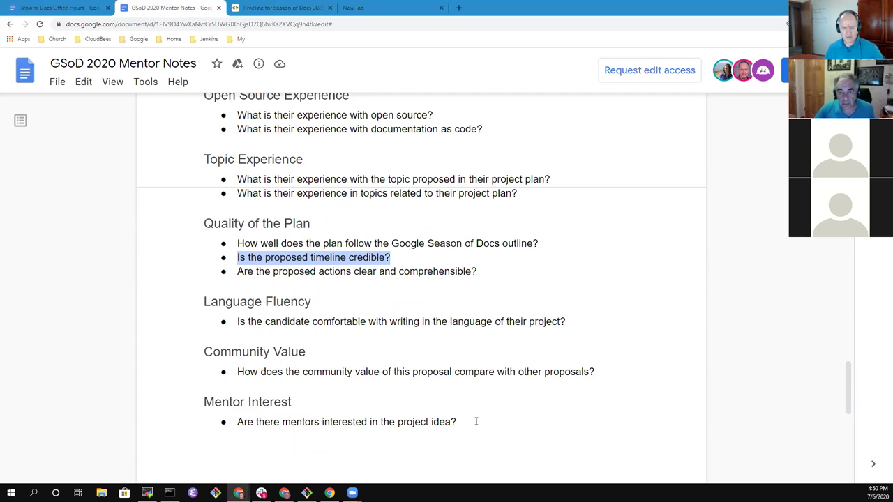
left_click(450, 421)
left_click_drag(451, 421, 237, 422)
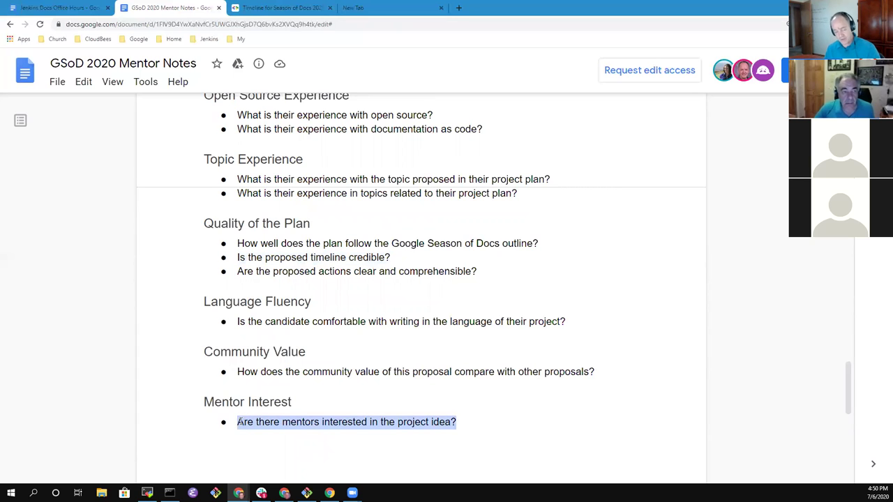
scroll(418, 397, "up", 2)
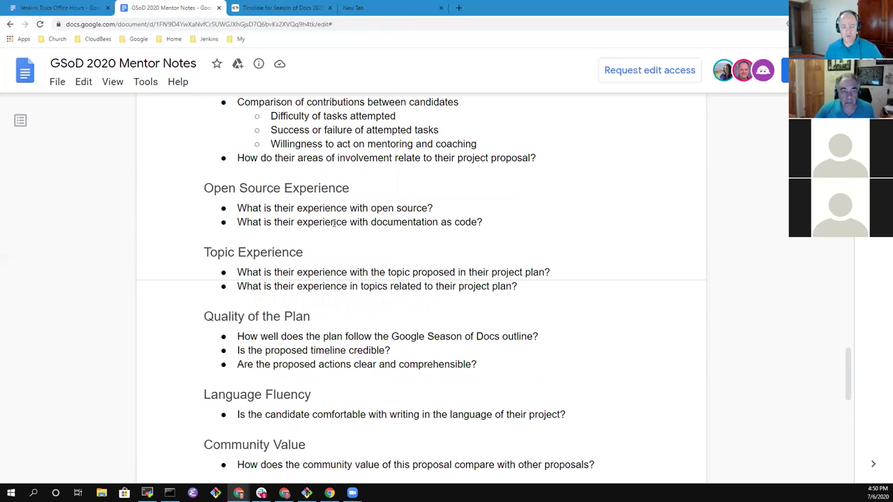
scroll(333, 169, "up", 2)
scroll(416, 260, "up", 1)
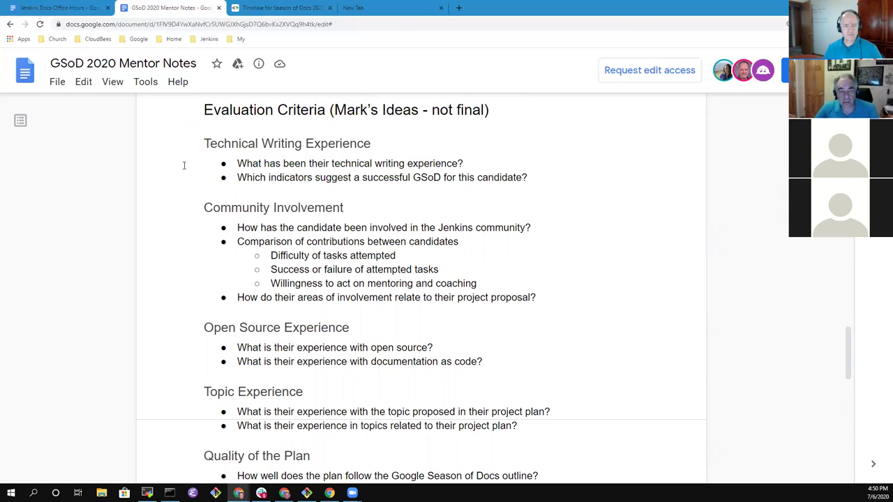
Step: Switch to the Jenkins Docs Office Hours document, glance back at the mentor notes, and reduce the browser zoom of the office hours page
left_click(76, 8)
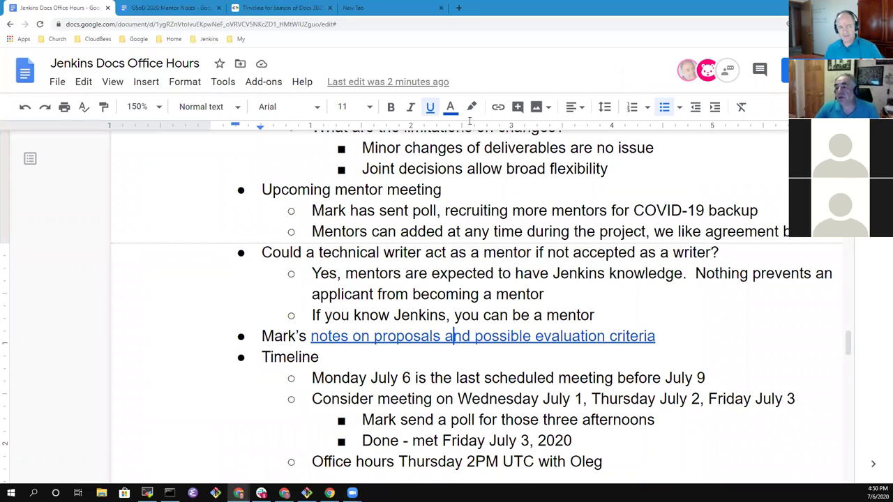
left_click(189, 9)
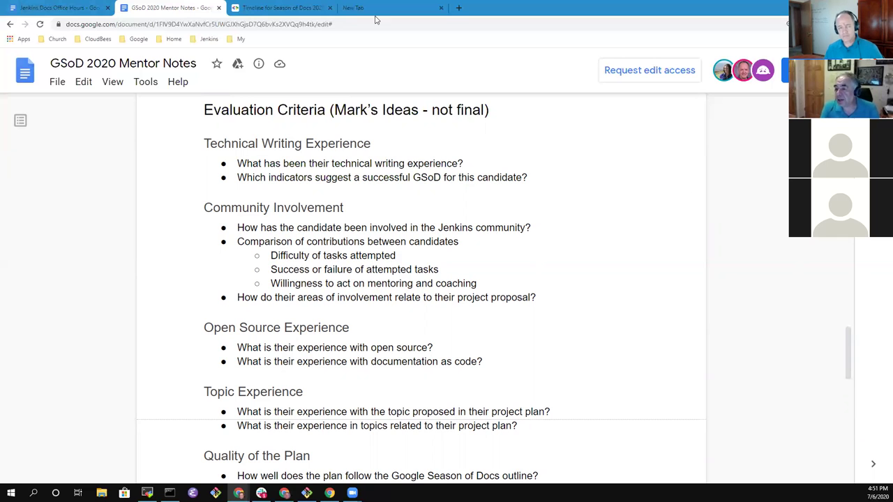
key("ctrl+shift+Tab")
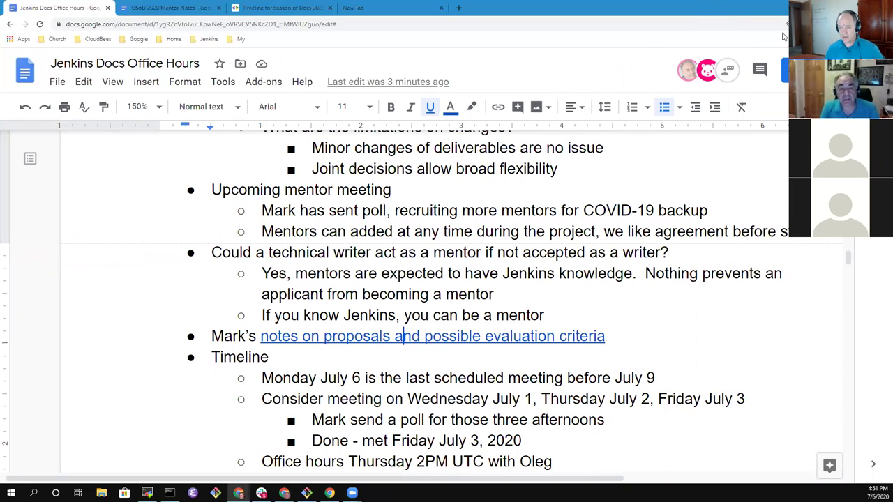
key("ctrl+minus")
key("ctrl+minus")
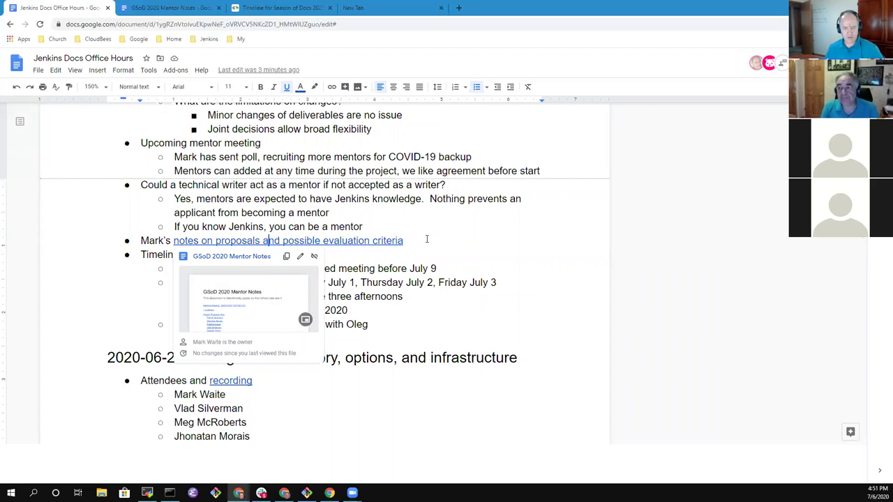
Step: Copy the bullet containing the link "notes on proposals and possible evaluation criteria" above Timeline in the June 29 notes
triple_click(427, 239)
key("Down")
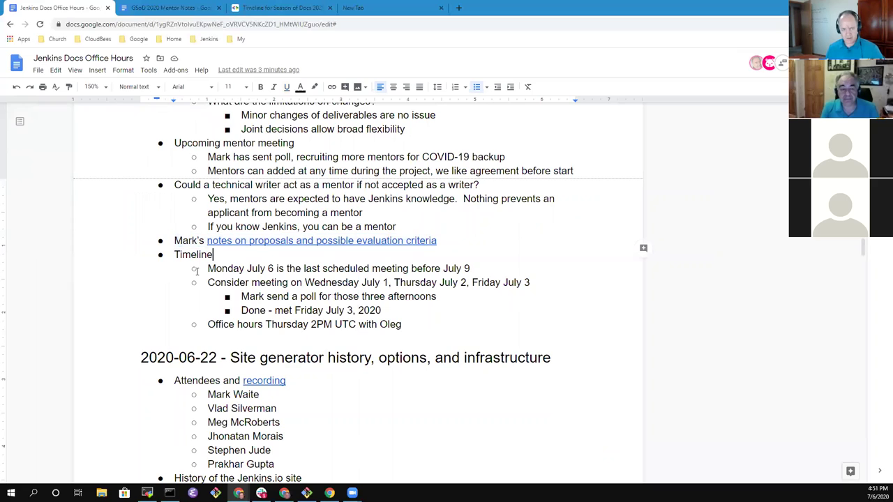
key("Up")
key("Up")
key("Home")
key("Down")
key("Home")
key("shift+End")
key("ctrl+c")
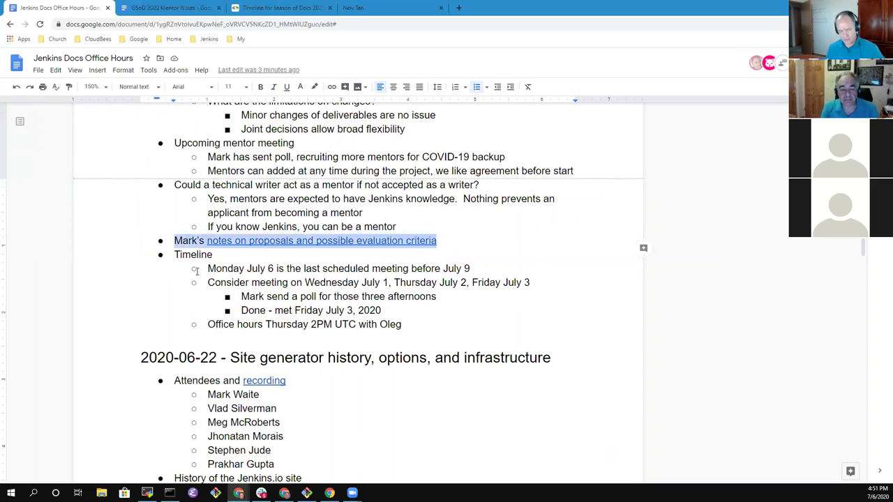
Step: Paste the copied link bullet on a new line below "Follow-up to Jun 29 questions" in the 2020-07-06 GSoD Office Hours notes
key("ctrl+Home")
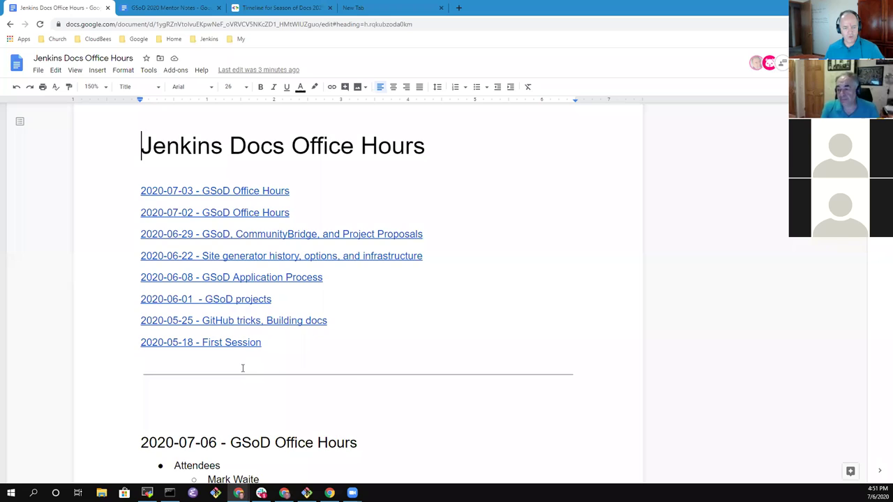
scroll(244, 366, "down", 3)
scroll(255, 404, "down", 6)
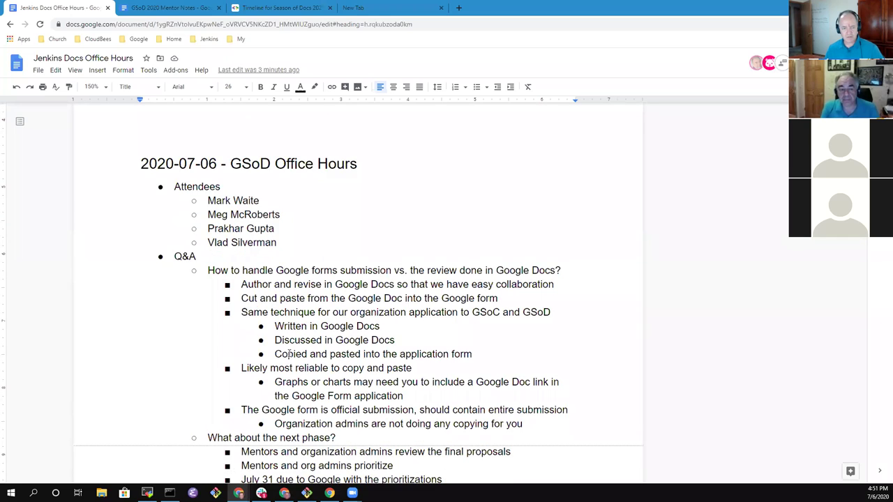
scroll(290, 363, "down", 4)
scroll(307, 377, "up", 3)
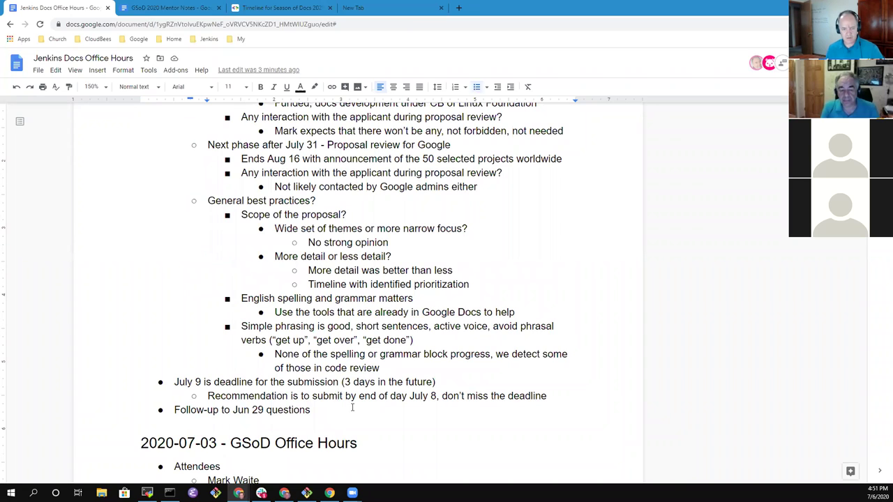
left_click(337, 409)
key("Return")
key("ctrl+v")
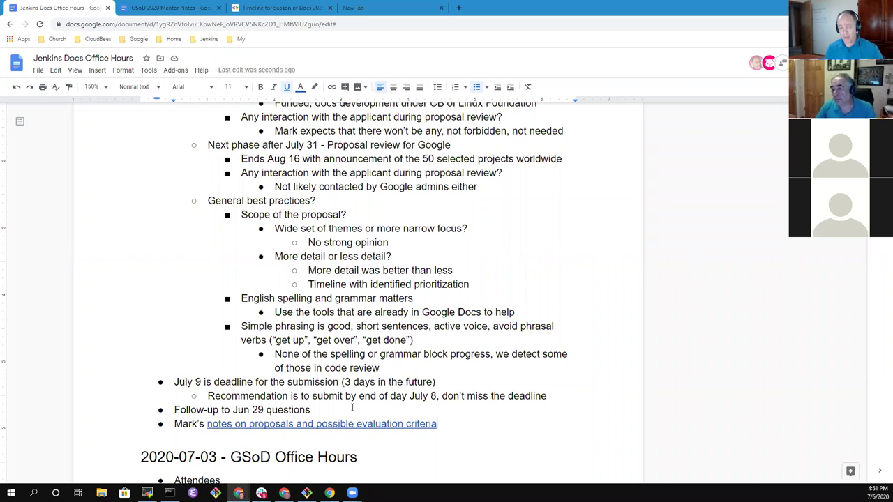
Step: Examine the Candidates and Project Proposal Links sections in the GSoD 2020 Mentor Notes document
left_click(176, 9)
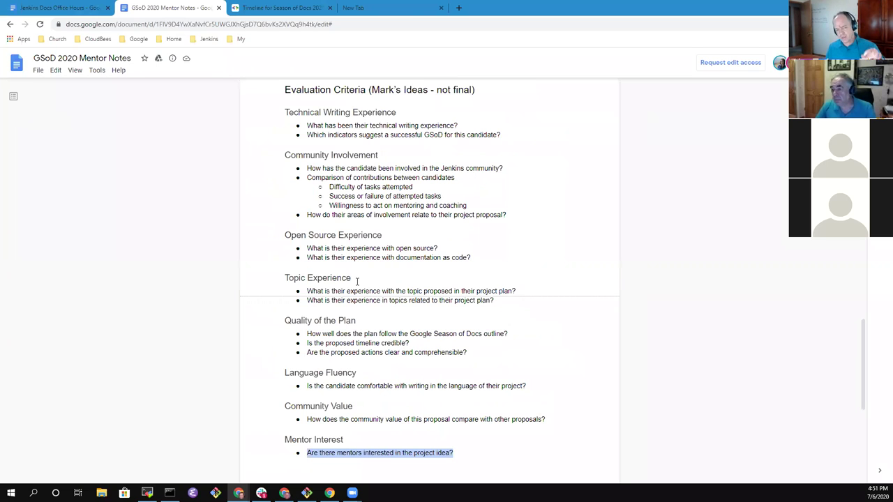
scroll(356, 281, "up", 5)
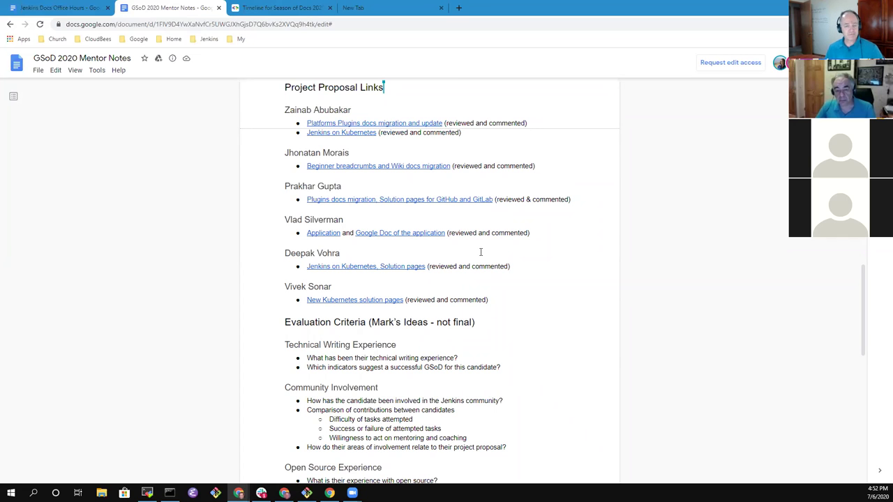
scroll(470, 208, "up", 3)
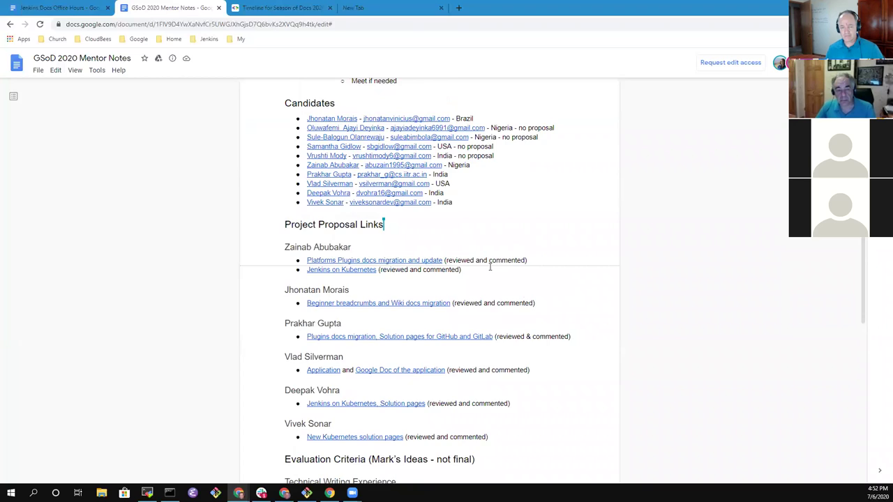
scroll(394, 253, "down", 2)
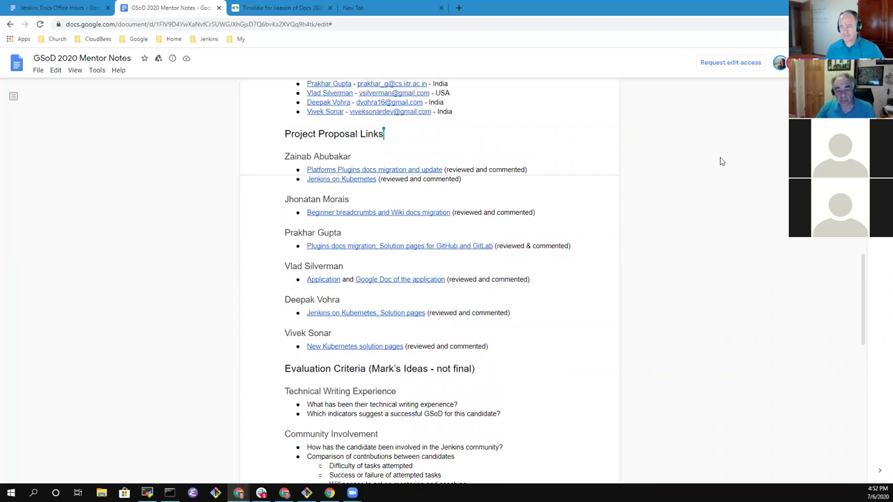
Step: Return to the Jenkins Docs Office Hours document and place the cursor in the 2020-07-06 question about handling Google forms submission
left_click(74, 10)
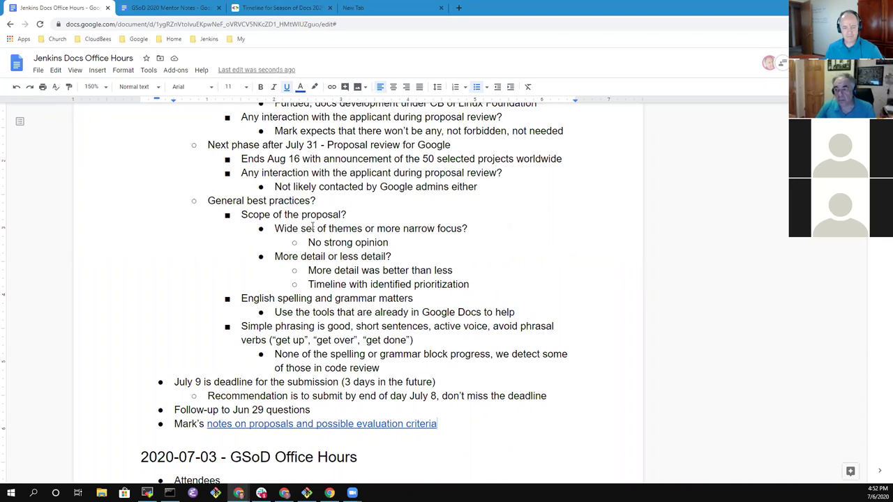
key("Up")
key("Home")
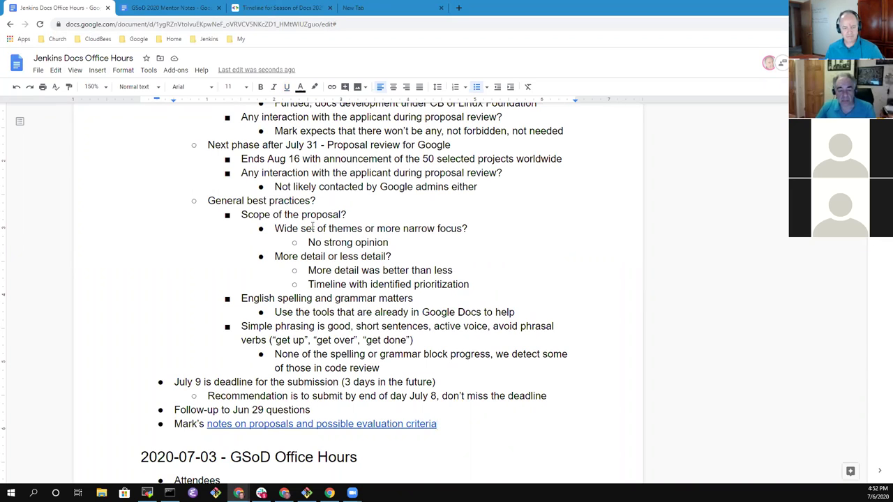
scroll(312, 227, "up", 3)
scroll(340, 292, "up", 3)
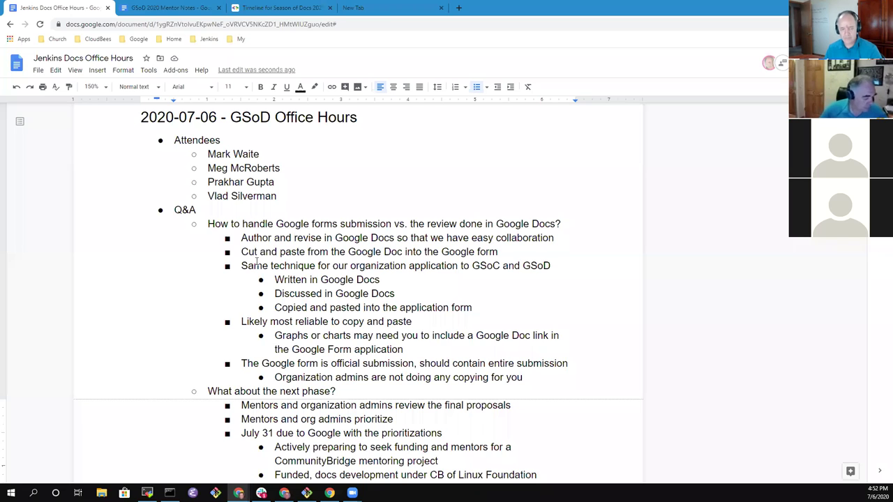
left_click(315, 222)
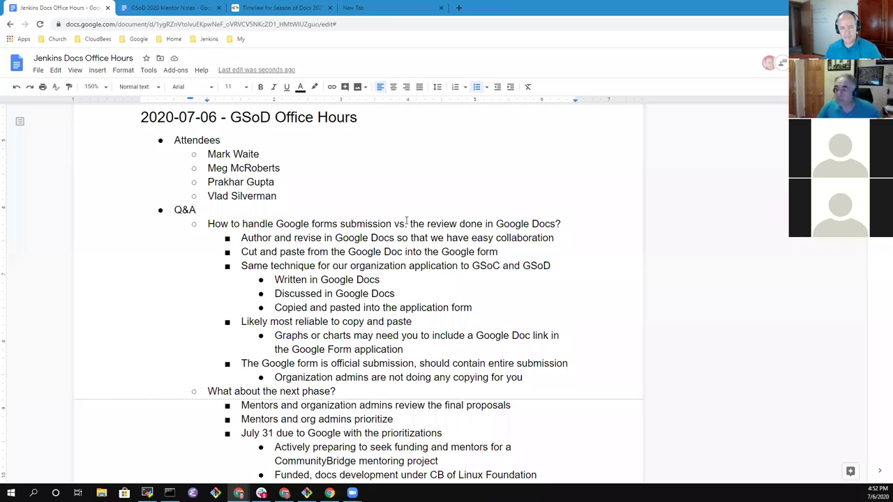
key("End")
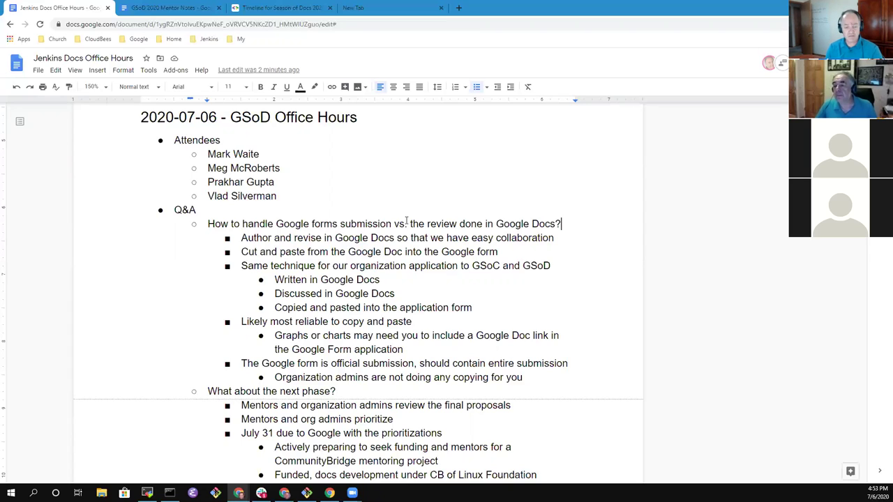
left_click(373, 224)
key("shift+End")
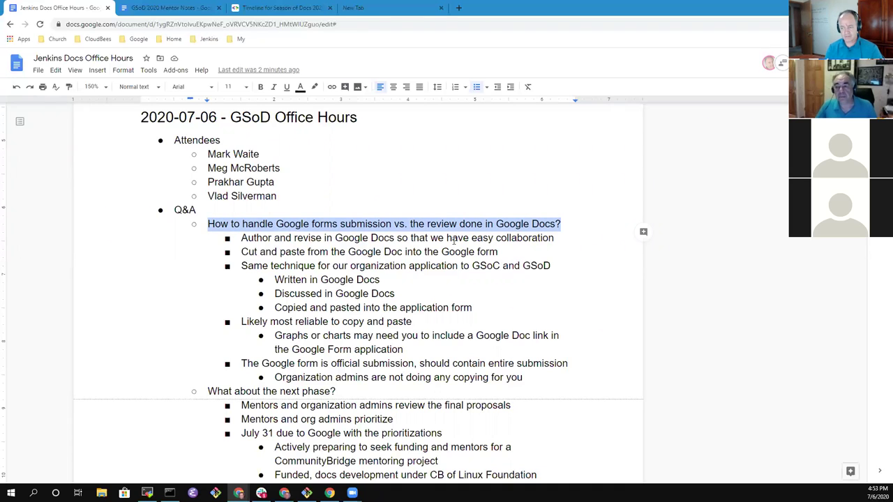
left_click(372, 257)
key("End")
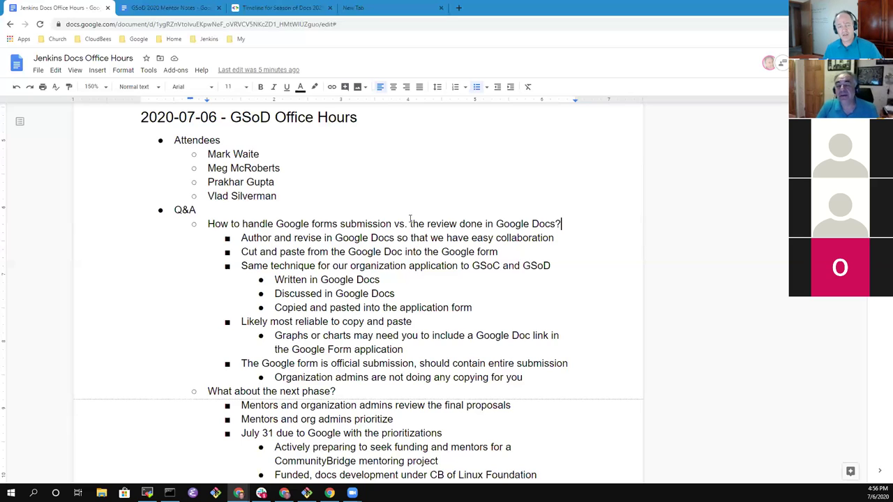
left_click(399, 185)
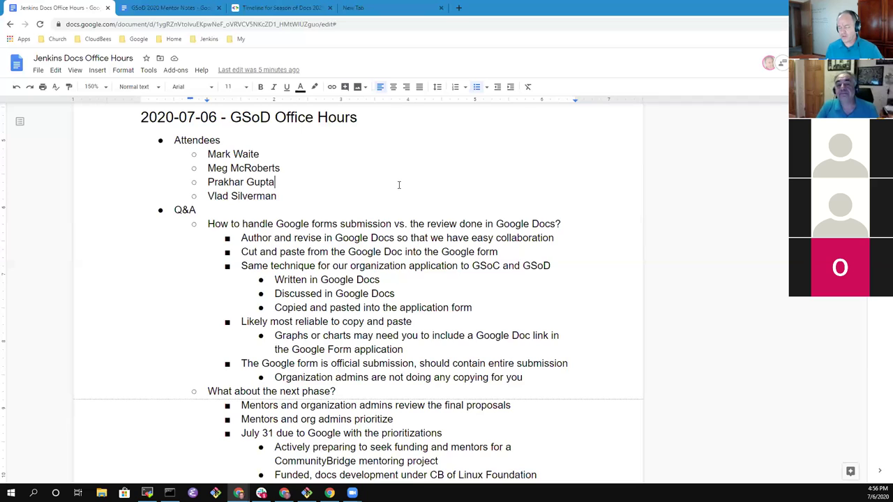
key("Up")
key("Up")
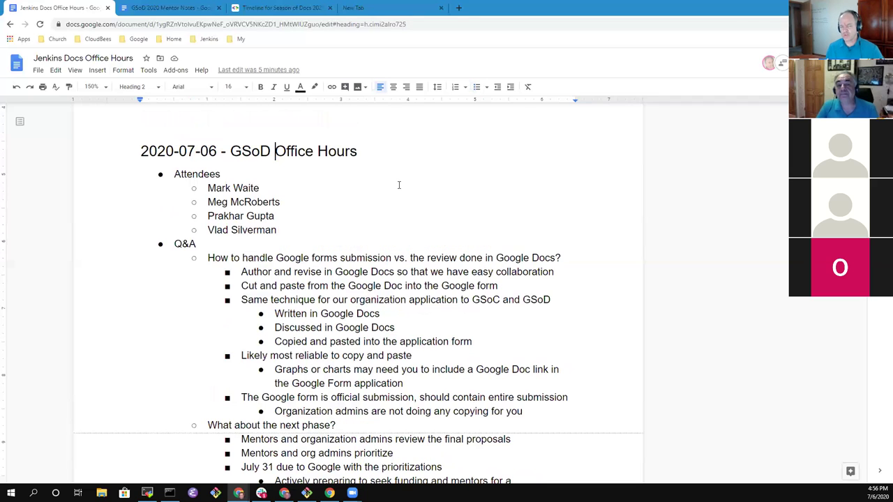
key("Home")
key("End")
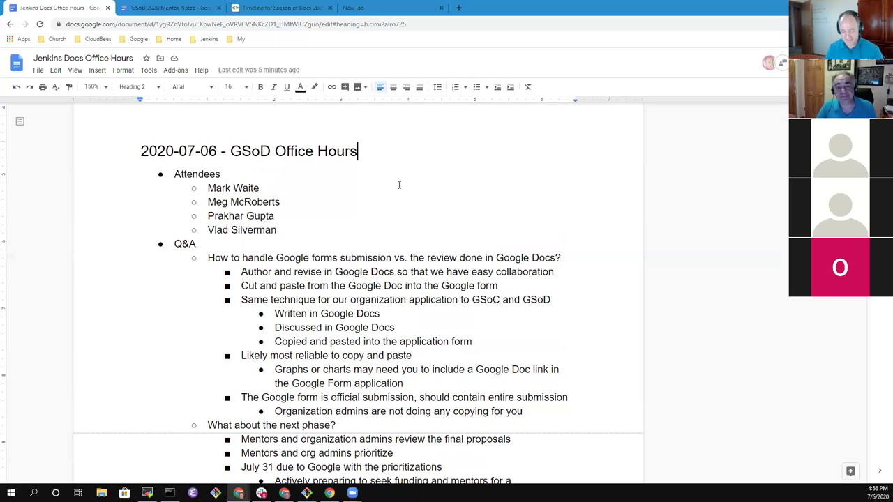
Step: Add an empty bullet below the "notes on proposals and possible evaluation criteria" link at the end of the 2020-07-06 notes
left_click(335, 257)
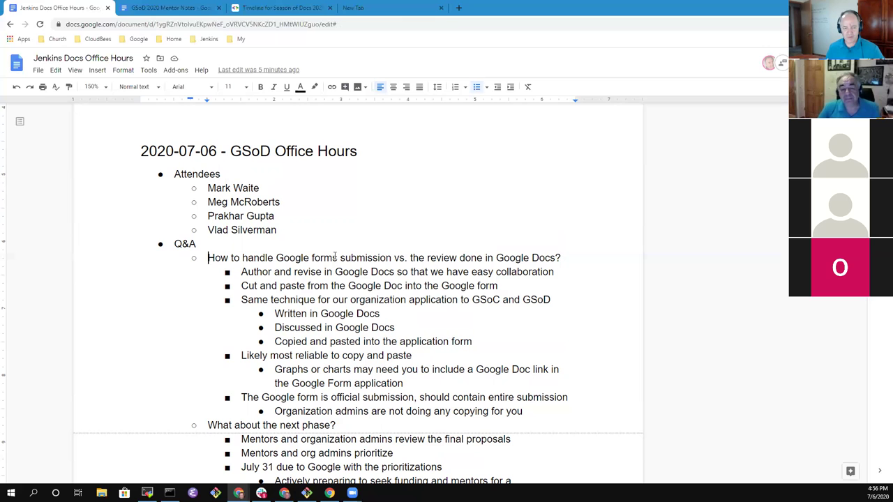
key("Page_Down")
key("Page_Down")
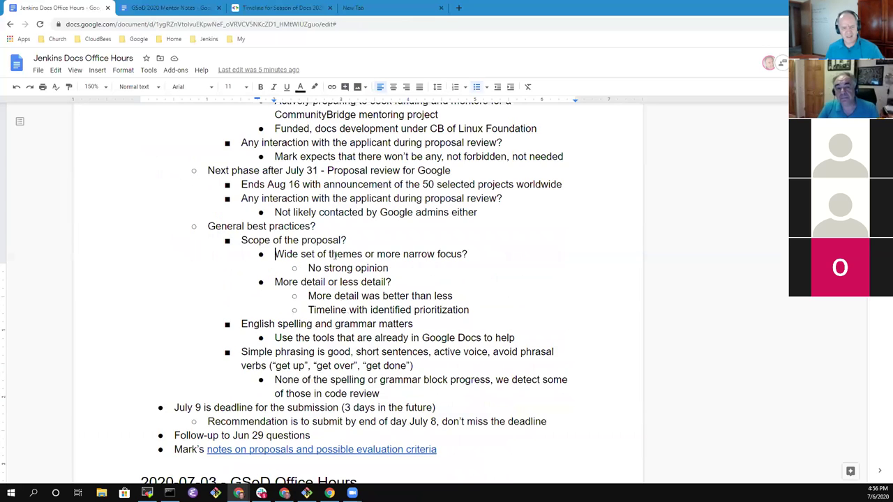
key("Up")
key("Up")
key("Up")
key("Up")
key("Up")
key("Up")
key("Up")
key("Up")
key("Up")
key("Up")
key("Up")
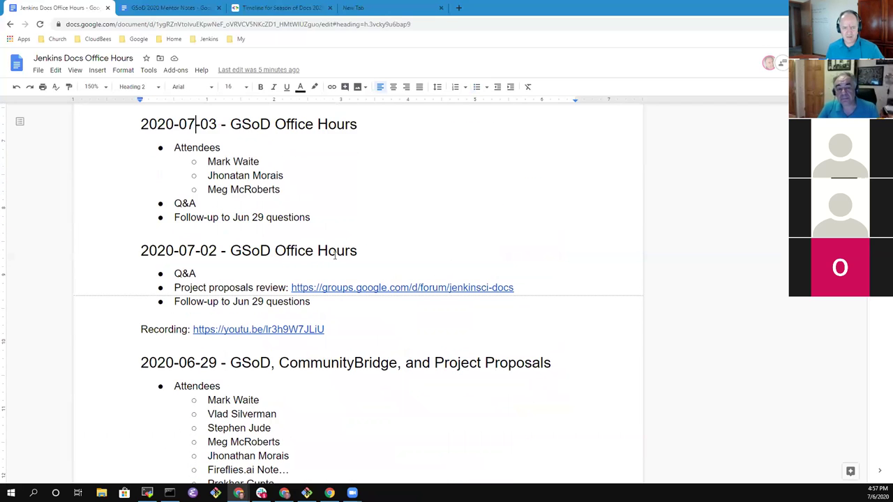
key("End")
key("Return")
Step: Write "Notes for this meeting will be copied into Docs SIG meeting notes document with links between the two" in the new bullet
type("N")
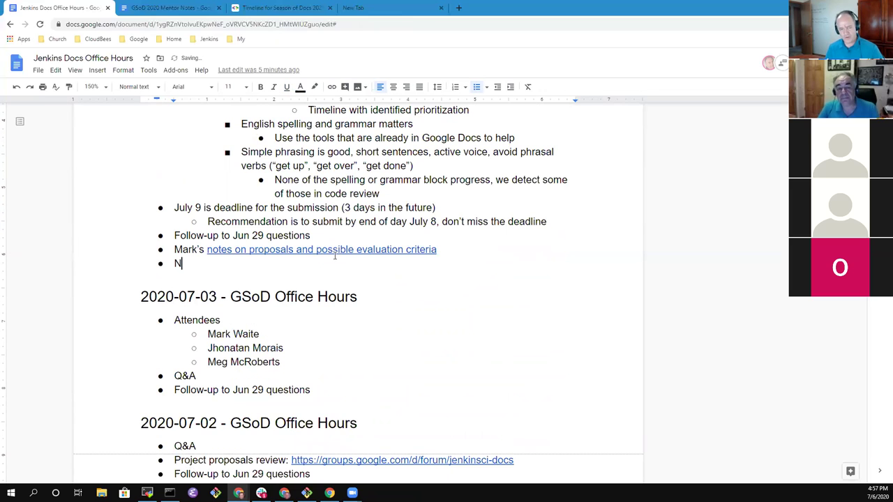
type("otes for the")
key("BackSpace")
key("BackSpace")
key("BackSpace")
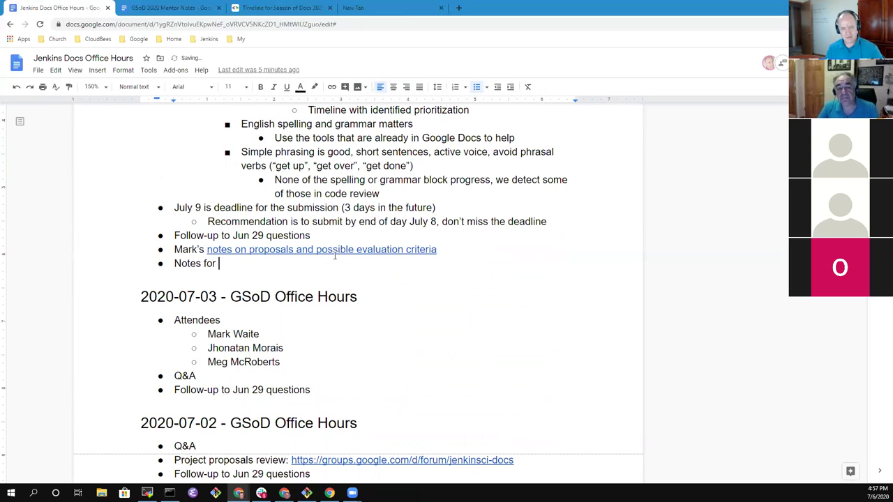
type("this meeting will be")
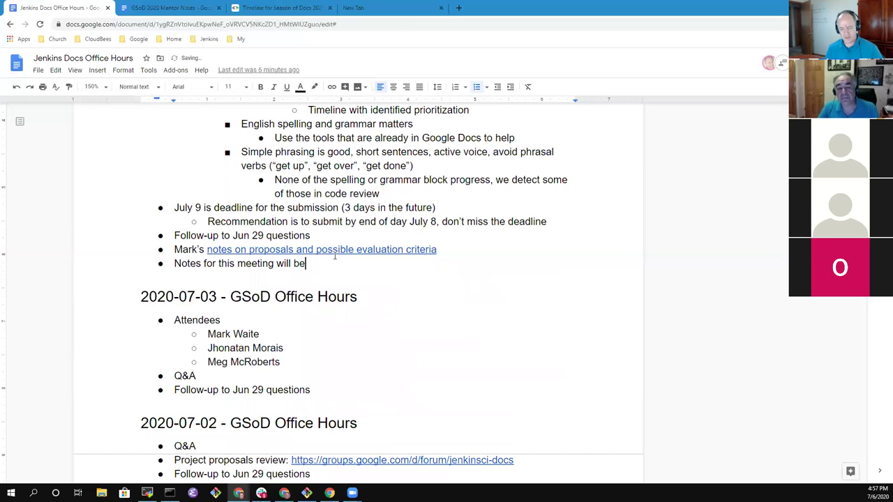
type(" copied")
type(" into ")
type("Goog")
key("BackSpace")
key("BackSpace")
key("BackSpace")
key("BackSpace")
type("D")
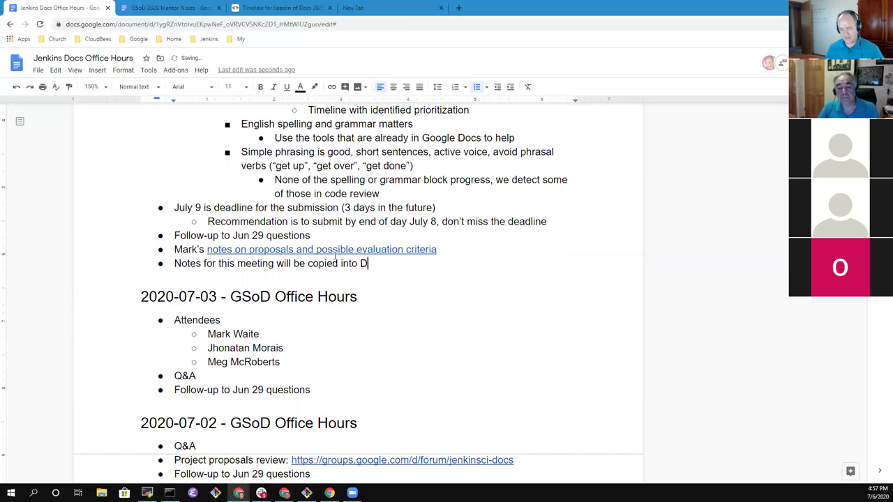
type("ocs SIG me")
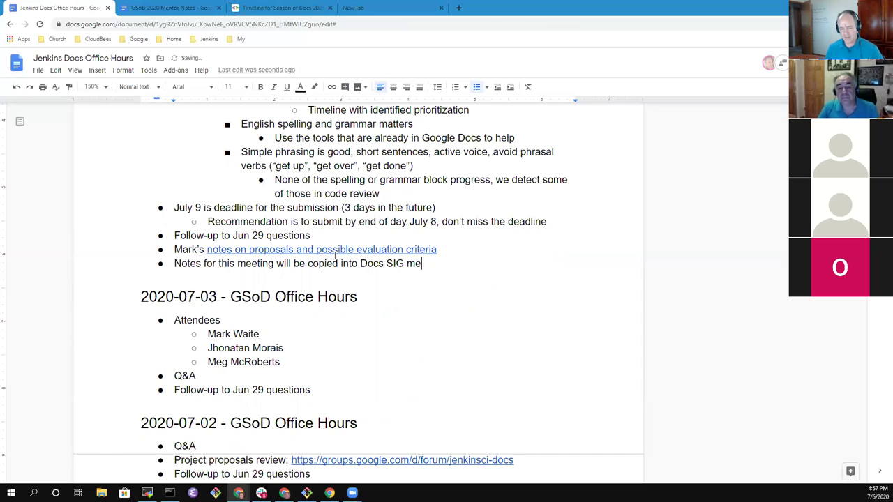
type("eting nodes")
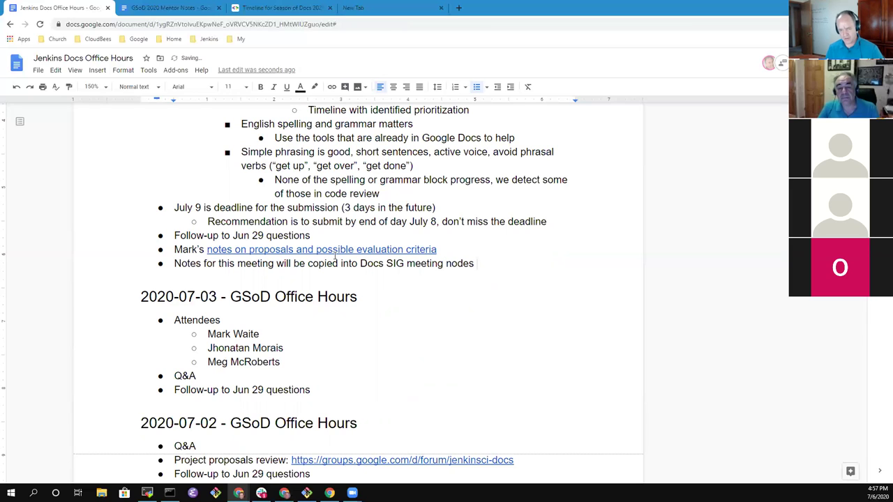
key("BackSpace")
key("BackSpace")
key("BackSpace")
key("BackSpace")
key("BackSpace")
type("notes document with ")
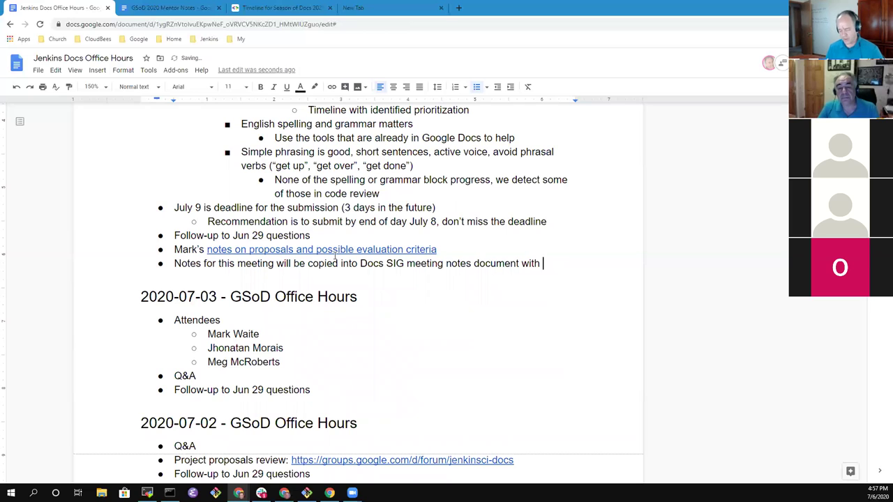
type("links between the two")
Step: Add an indented sub-bullet below it reading "Future meeting notes in the Docs SIG meeting notes"
key("Return")
key("Tab")
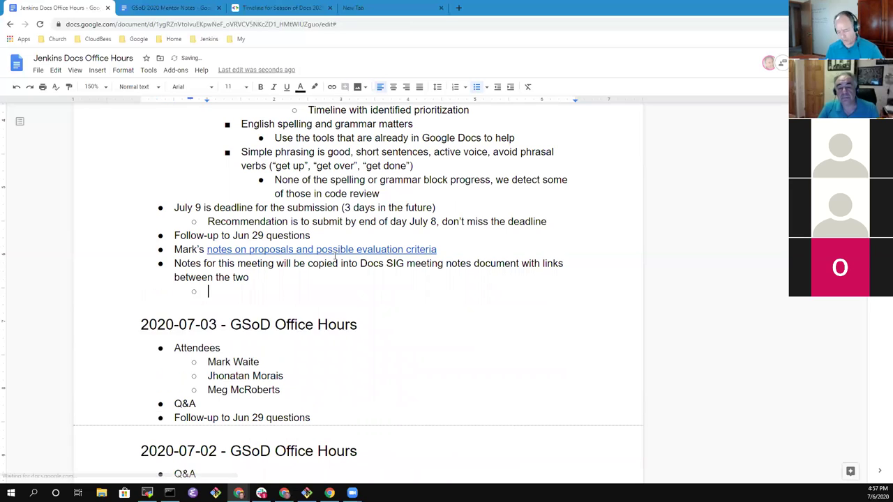
type("Future m")
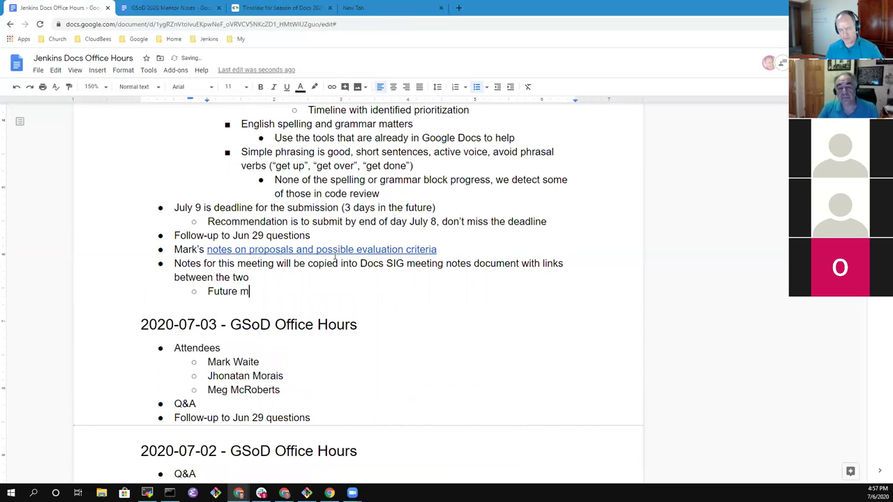
type("eeting notes in ")
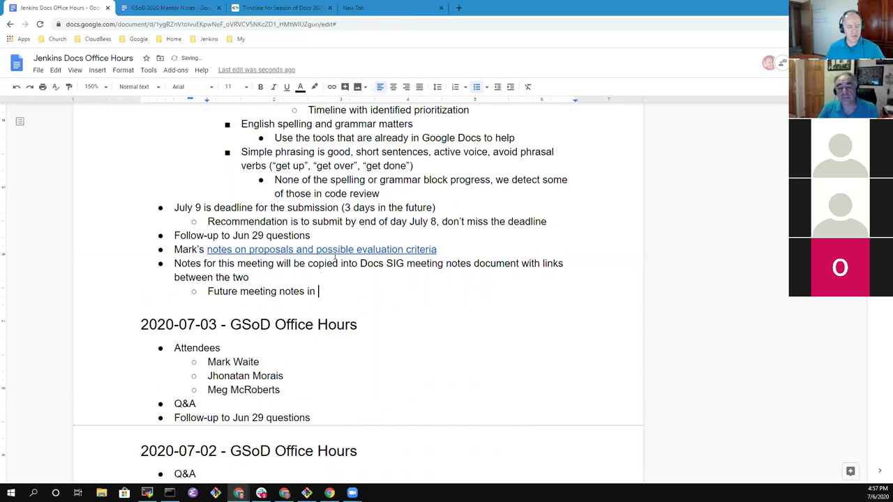
type("the Docs ")
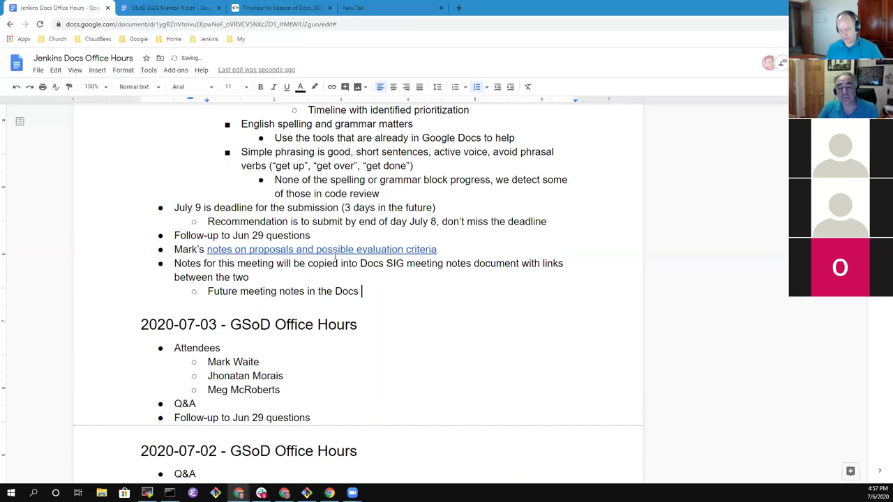
type("SIG meet")
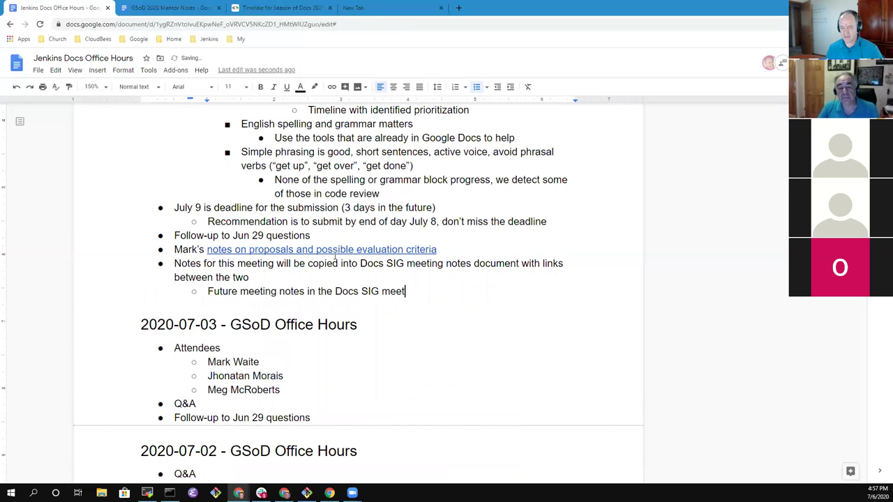
type("ing notes")
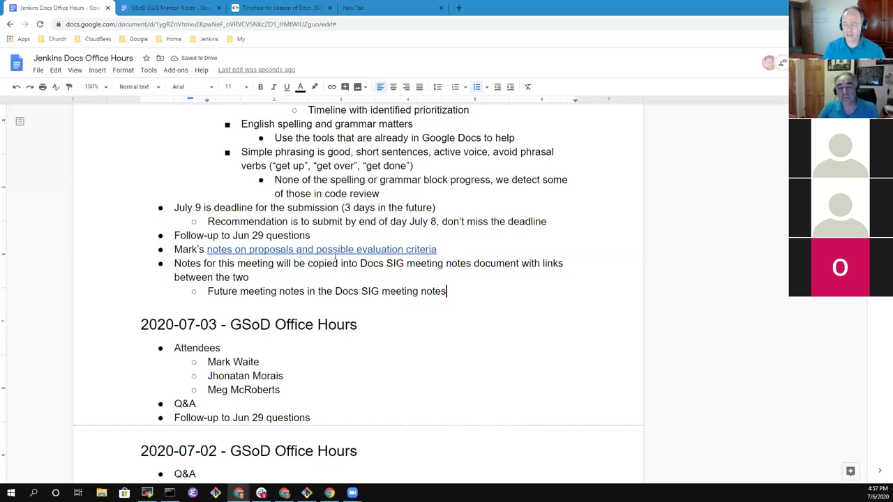